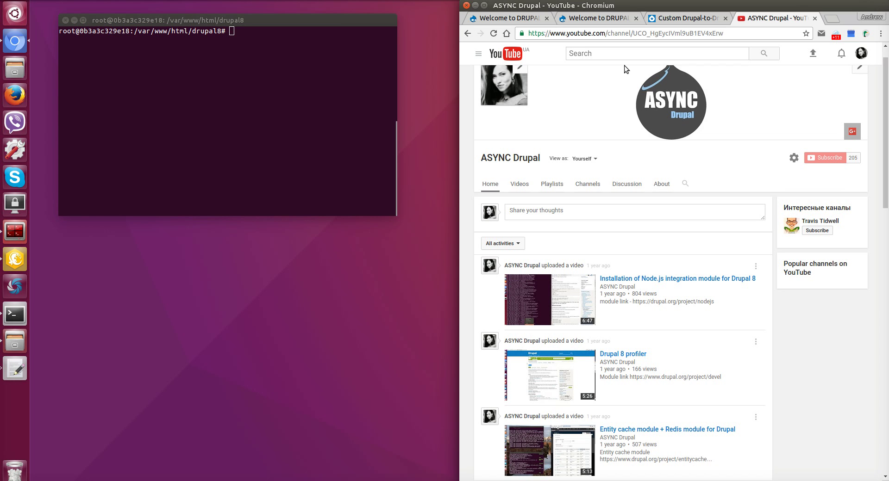
Compare the DRUPAL 7 site front page with the DRUPAL 8 front page at 127.0.0.1:888.
left_click(524, 21)
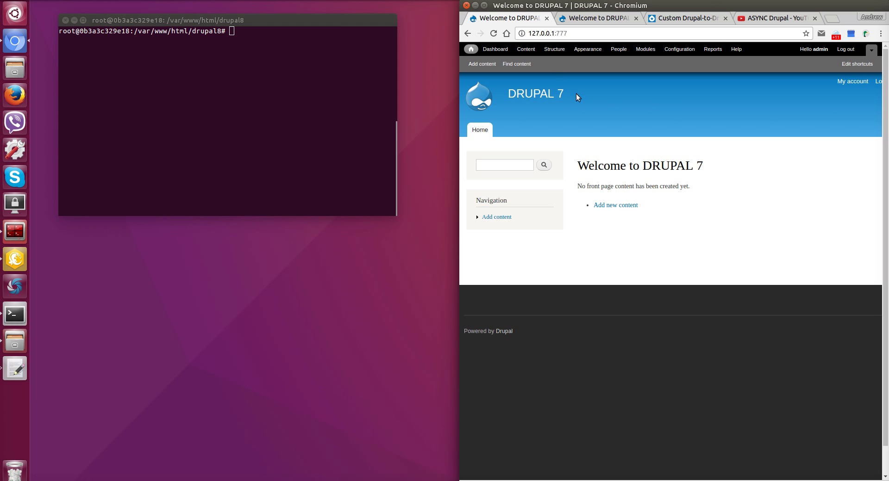
left_click_drag(576, 94, 498, 92)
left_click(596, 18)
left_click_drag(616, 106, 679, 101)
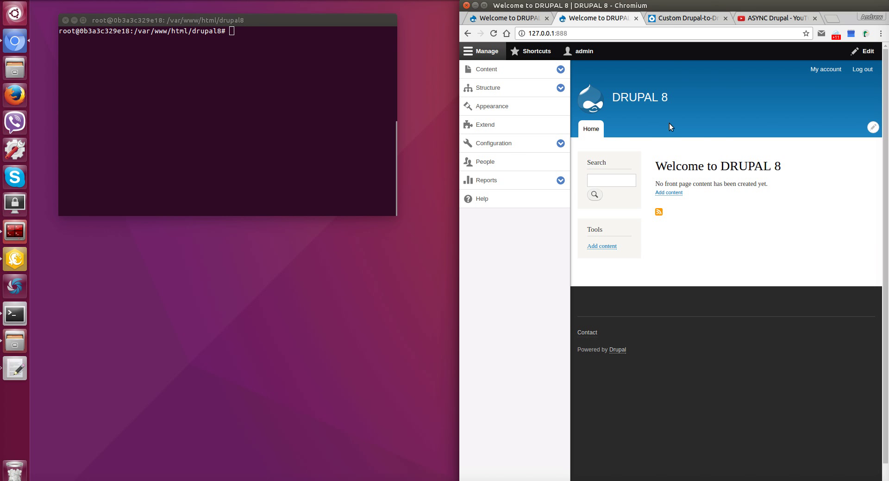
Scroll the Drupalize.Me migration article to its Preparation list of required migrate modules.
left_click(671, 18)
scroll(740, 130, "up", 7)
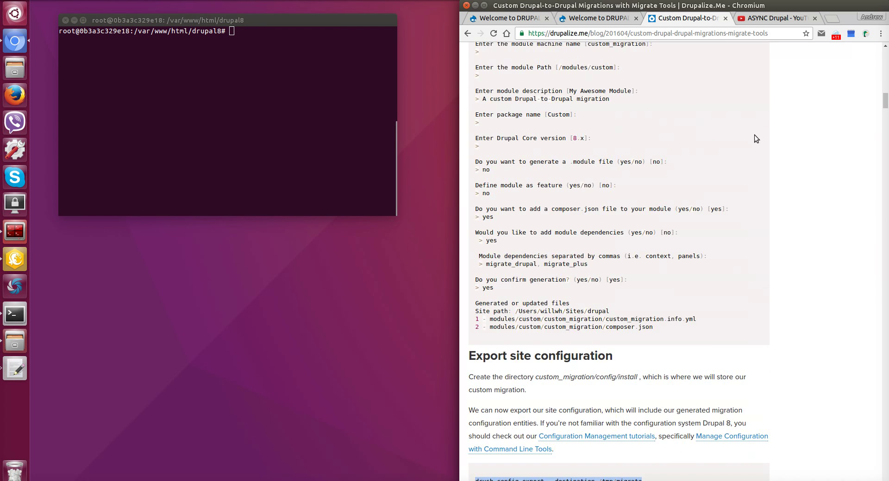
scroll(767, 138, "up", 15)
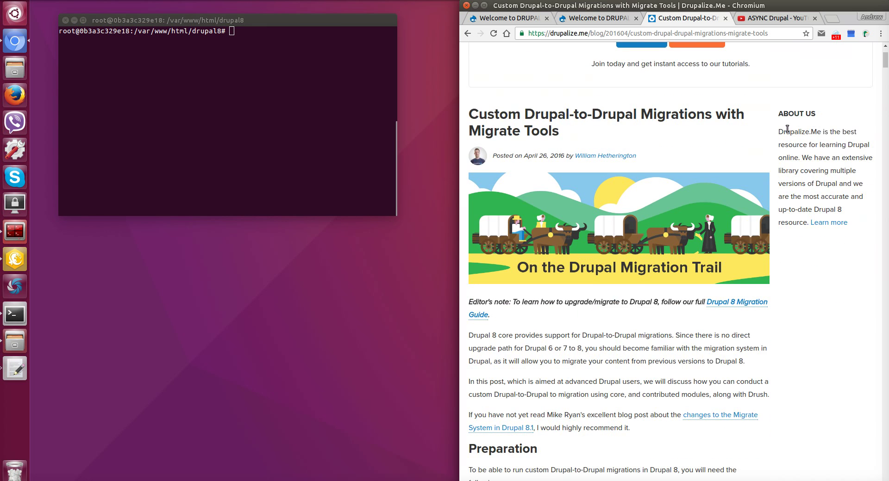
scroll(784, 130, "down", 2)
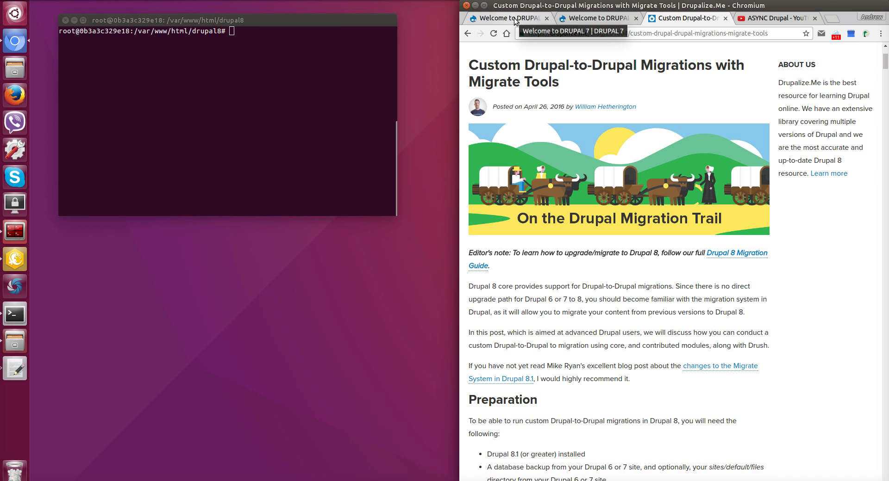
scroll(618, 187, "down", 15)
scroll(618, 185, "down", 2)
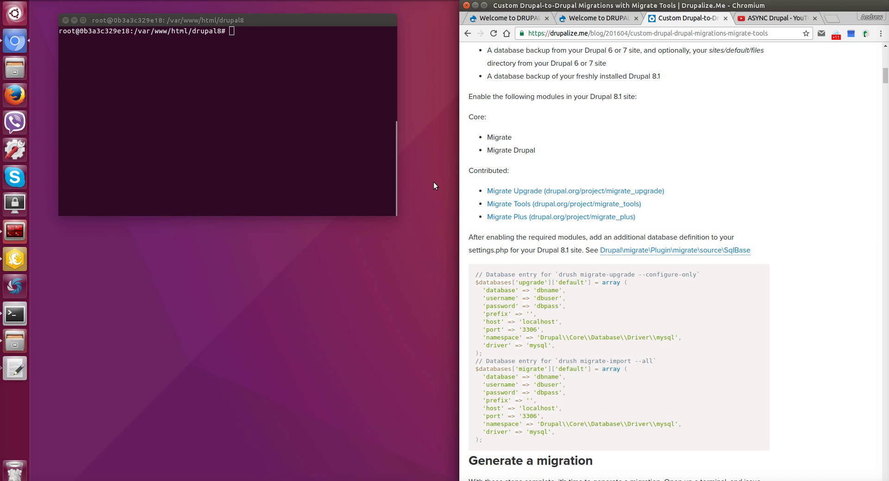
left_click(276, 118)
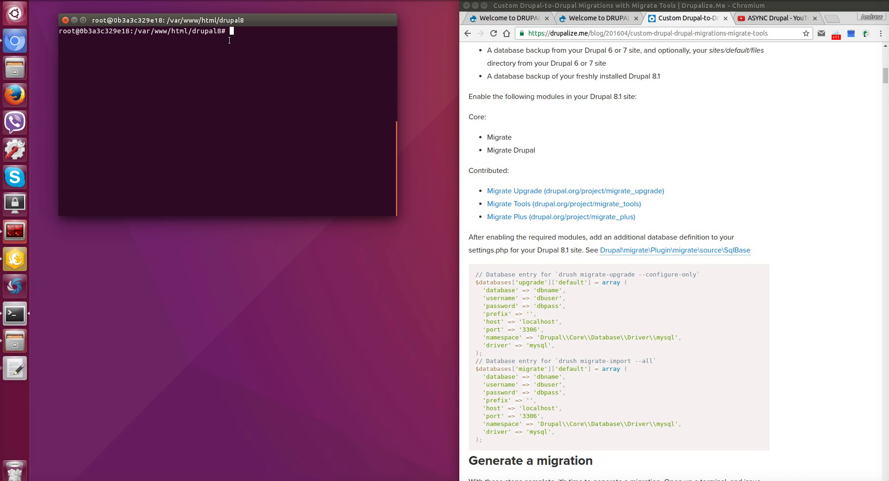
Start a 'drush en migrate_upgrade' command using the module name copied from the article.
type("drush en")
left_click_drag(676, 193, 606, 192)
left_click(238, 98)
right_click(238, 98)
left_click(251, 130)
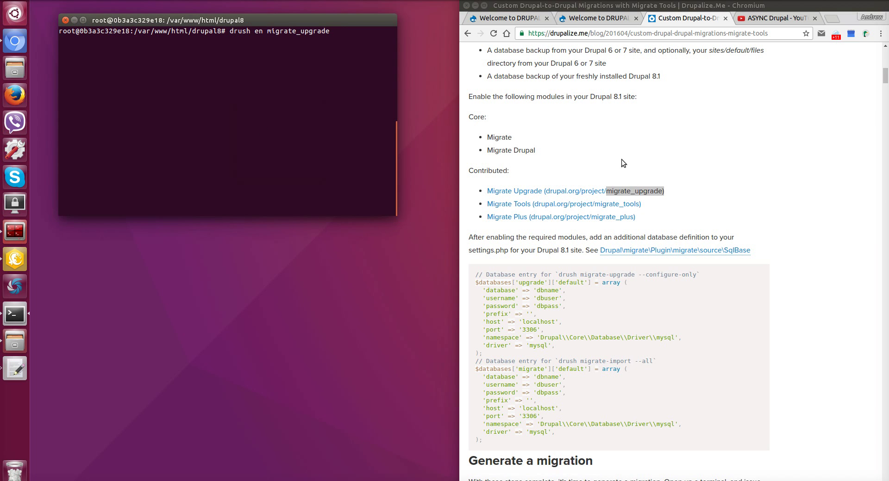
Add migrate_tools and migrate_plus to the drush en command and run it.
left_click_drag(643, 204, 596, 208)
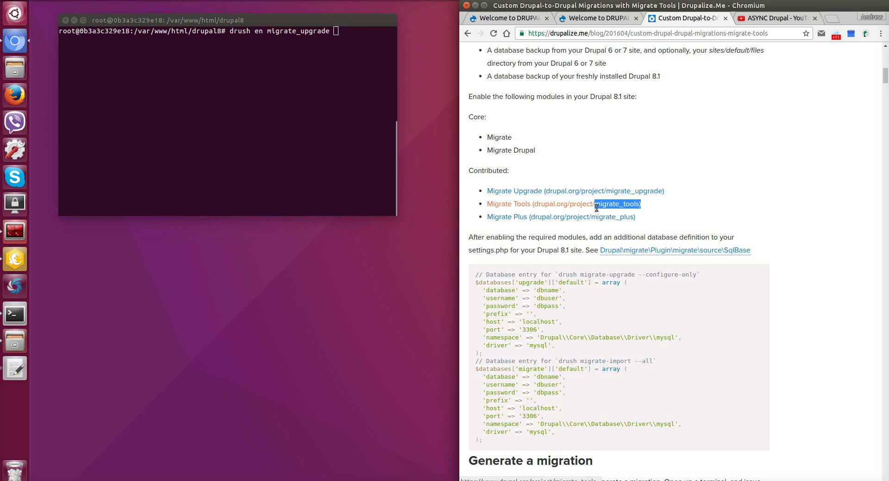
right_click(280, 82)
left_click(291, 110)
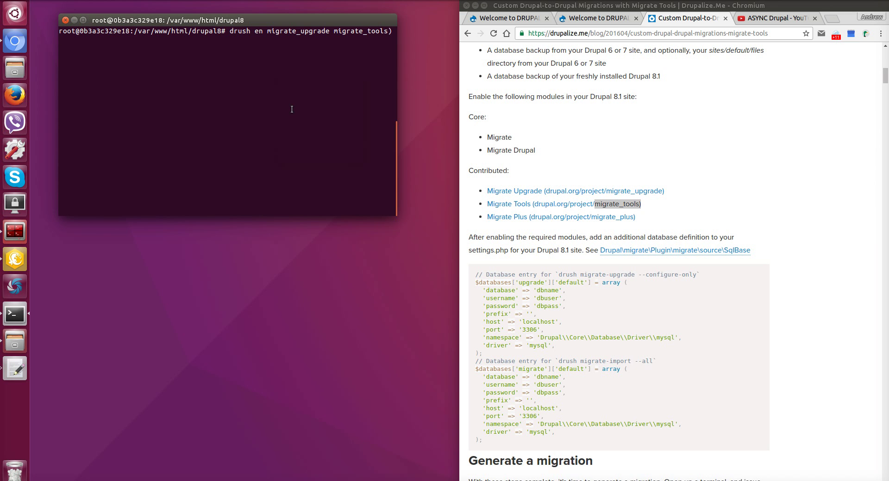
key("BackSpace")
left_click_drag(639, 217, 591, 218)
right_click(249, 80)
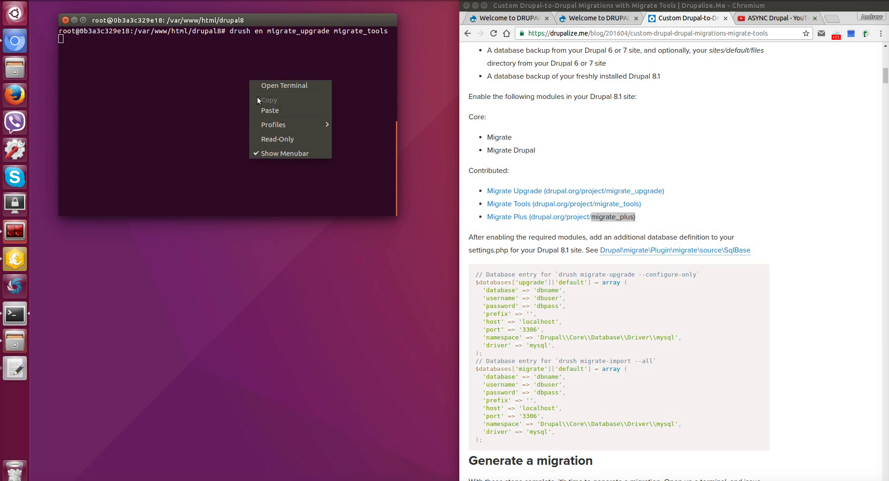
left_click(260, 106)
key("BackSpace")
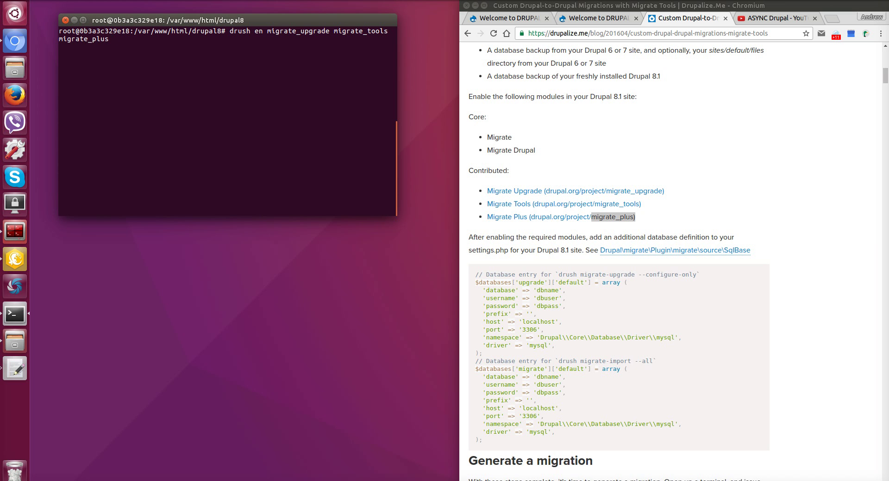
key("Return")
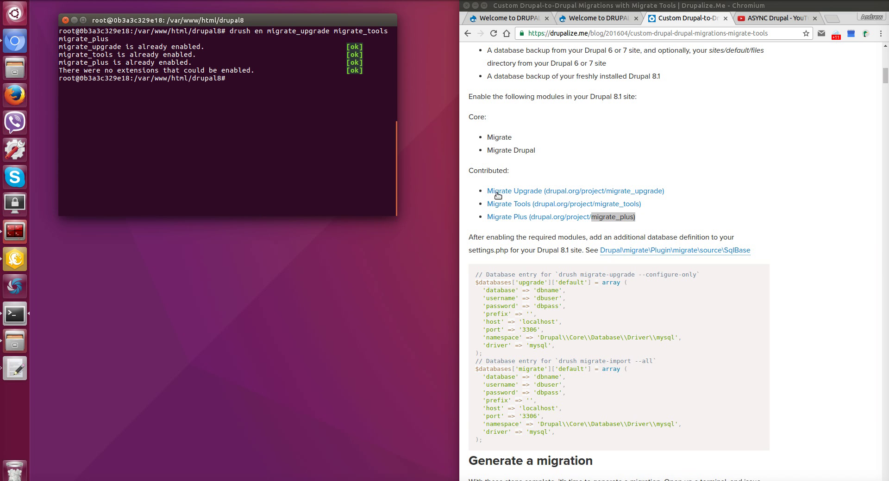
Select the $databases['upgrade']['default'] array in the article's settings.php example.
scroll(495, 203, "down", 2)
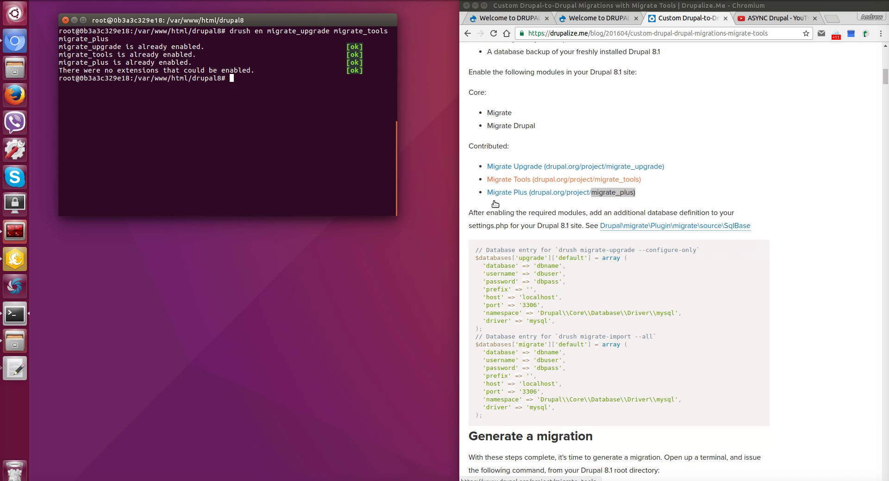
scroll(495, 203, "down", 5)
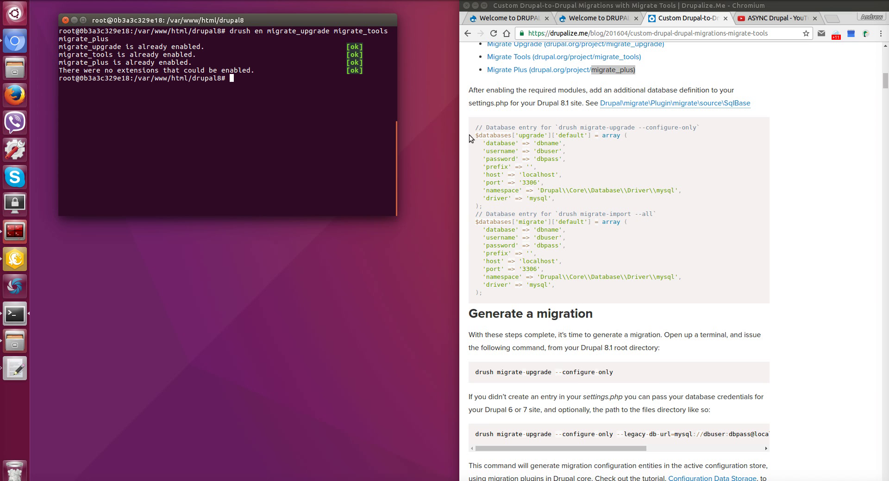
left_click_drag(475, 135, 514, 204)
left_click(520, 166)
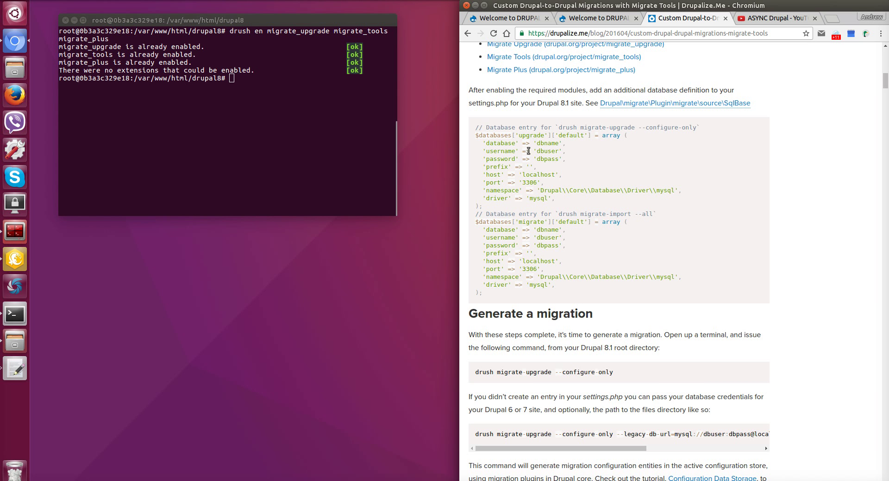
double_click(528, 136)
left_click(600, 168)
left_click_drag(474, 134, 517, 204)
key("ctrl+c")
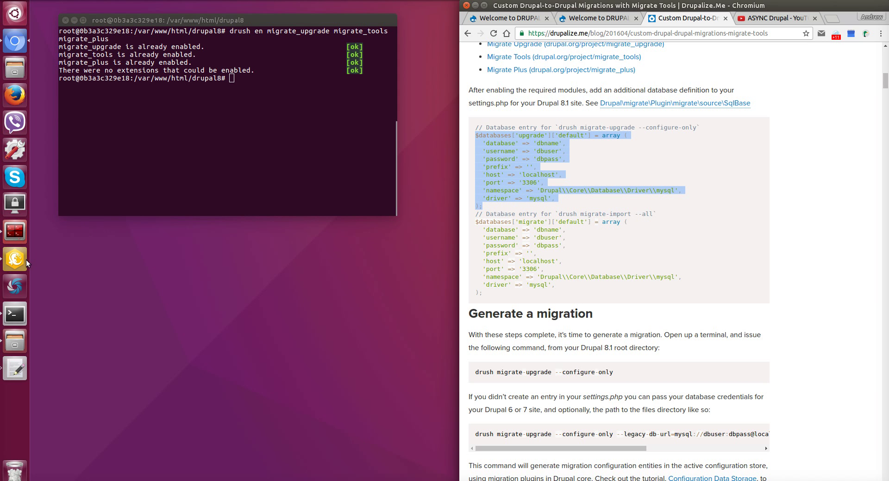
Paste the upgrade database array into settings.php below the default connection.
left_click(26, 259)
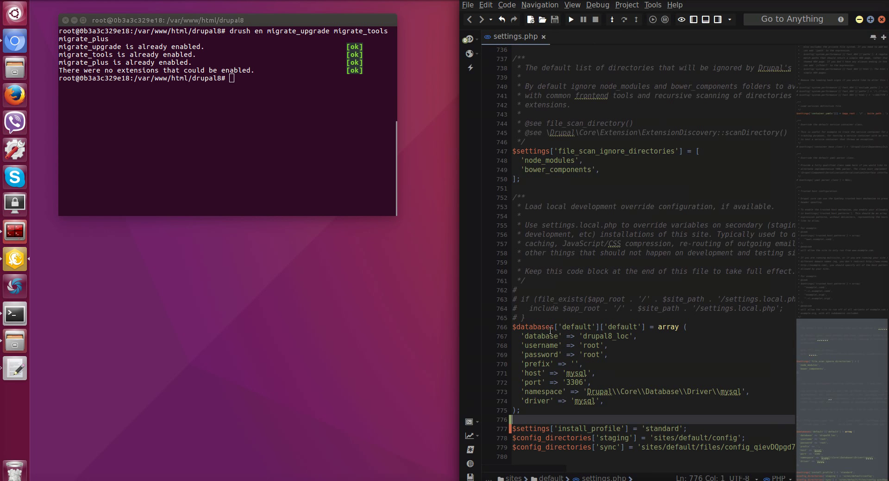
key("Return")
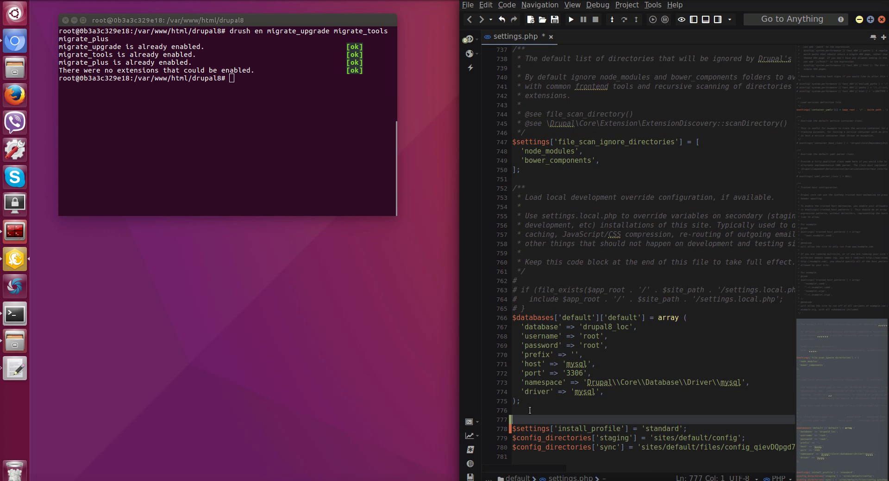
key("Up")
key("ctrl+v")
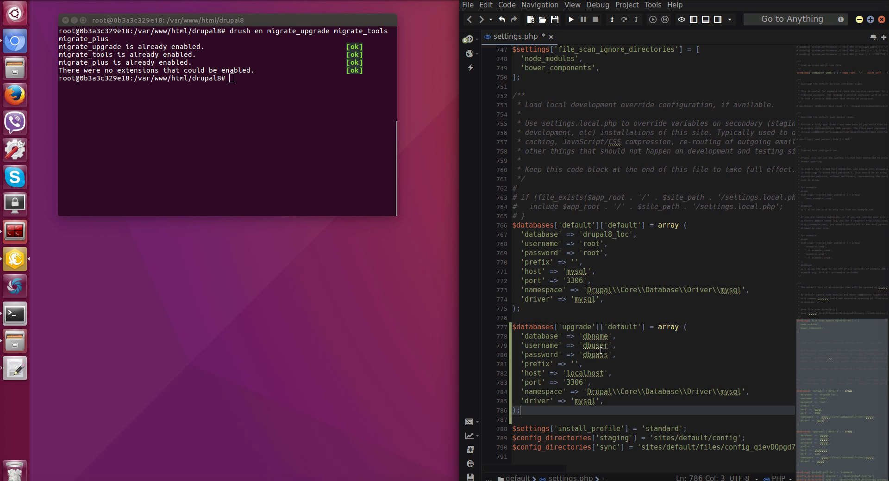
Fill in the upgrade connection's database name and set its username to root.
double_click(605, 235)
key("ctrl+c")
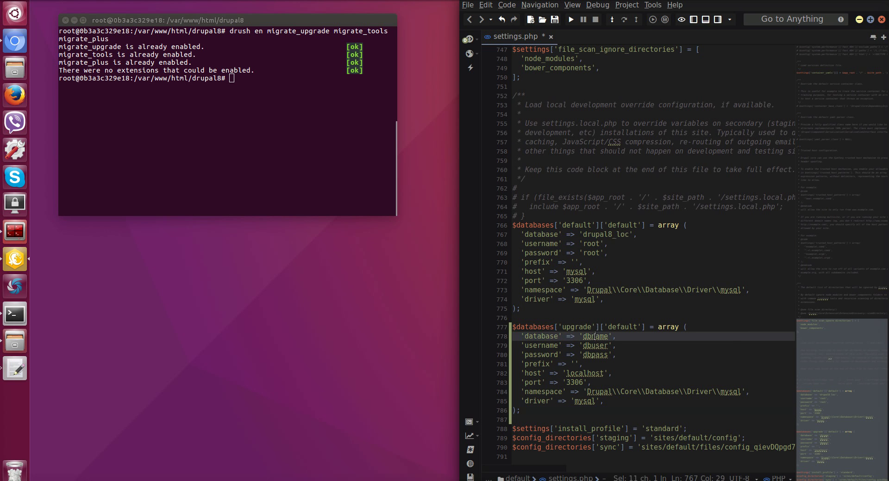
double_click(595, 336)
key("ctrl+v")
double_click(593, 345)
key("BackSpace")
type("root")
left_click(593, 355)
double_click(593, 355)
key("BackSpace")
type("root")
double_click(587, 374)
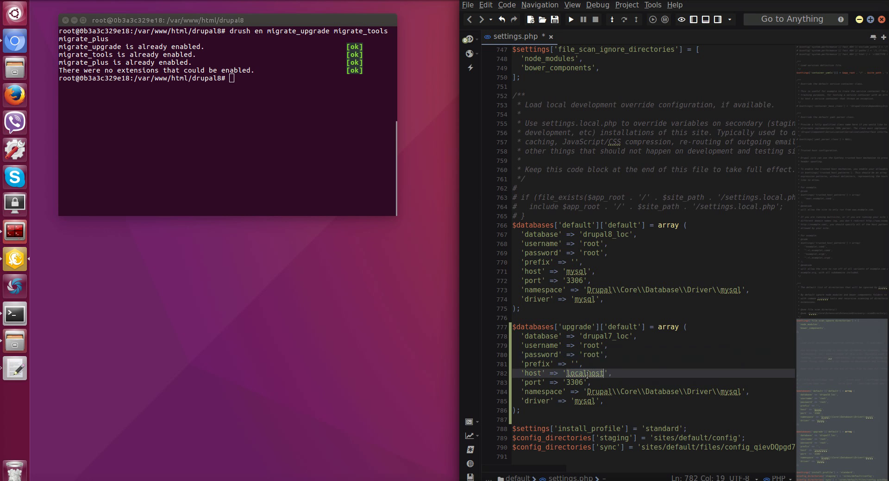
key("BackSpace")
type("mysql")
left_click_drag(519, 442, 559, 438)
key("End")
left_click(559, 438)
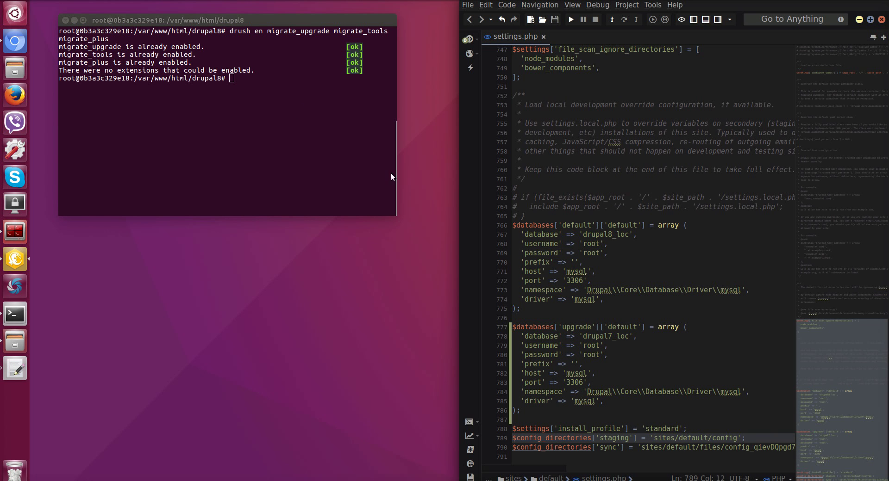
Run 'drush migrate-upgrade --configure-only', copied from the article, to generate upgrade_d7 migrations.
left_click(18, 41)
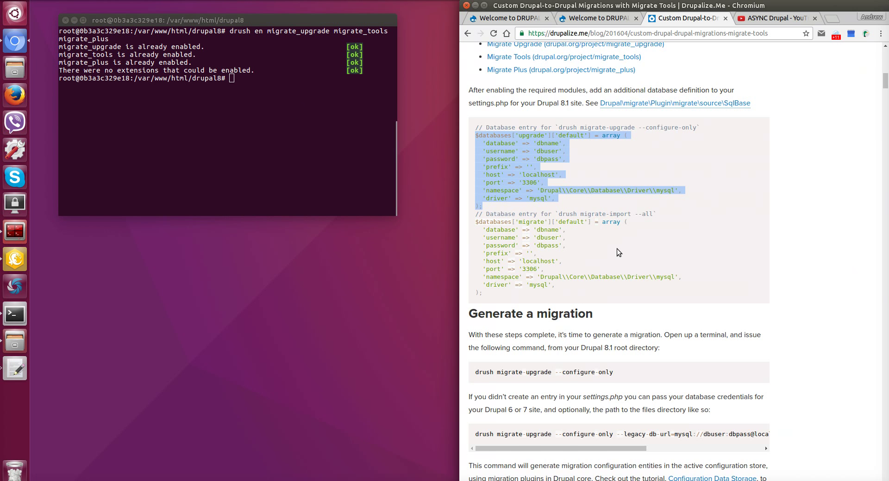
scroll(617, 248, "down", 3)
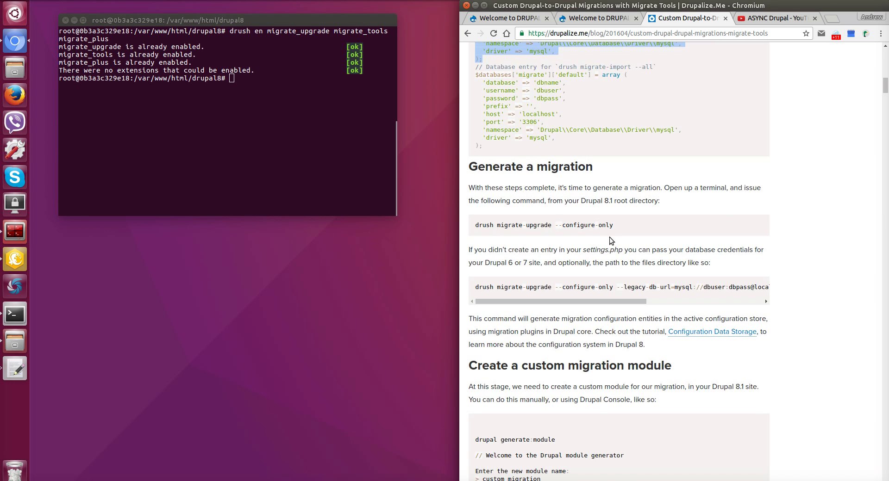
left_click(635, 226)
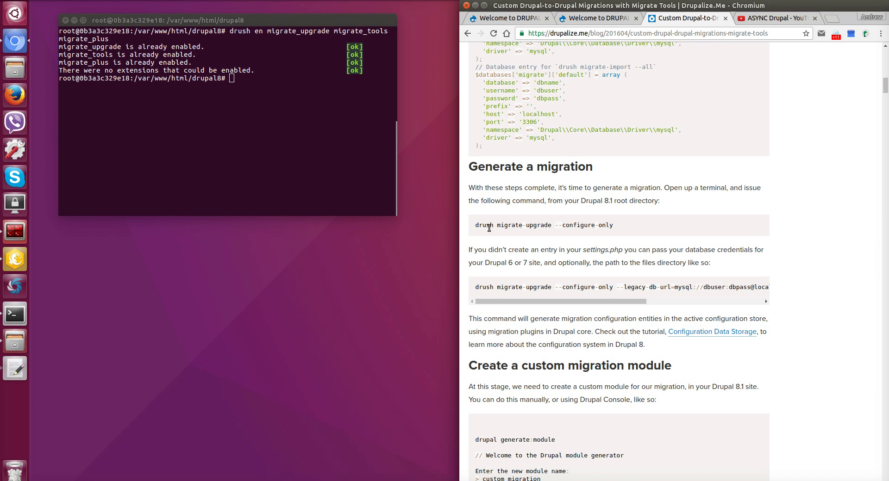
left_click_drag(474, 225, 621, 226)
right_click(218, 122)
left_click(232, 147)
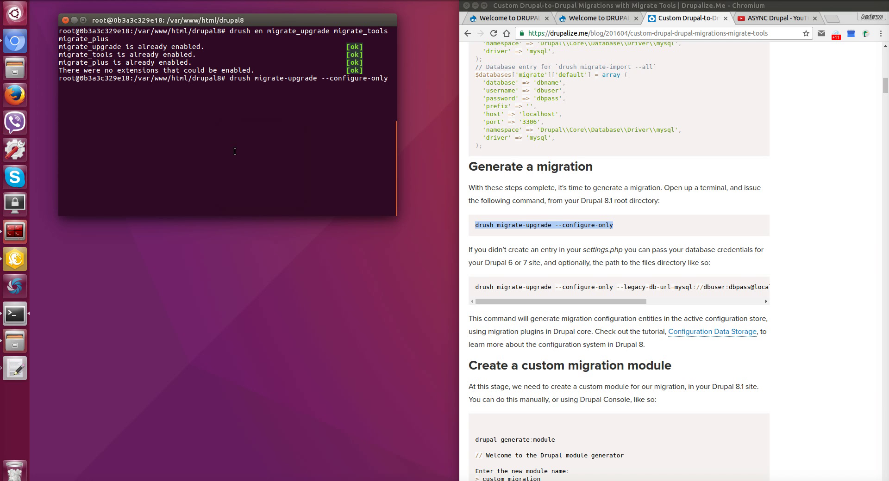
key("Return")
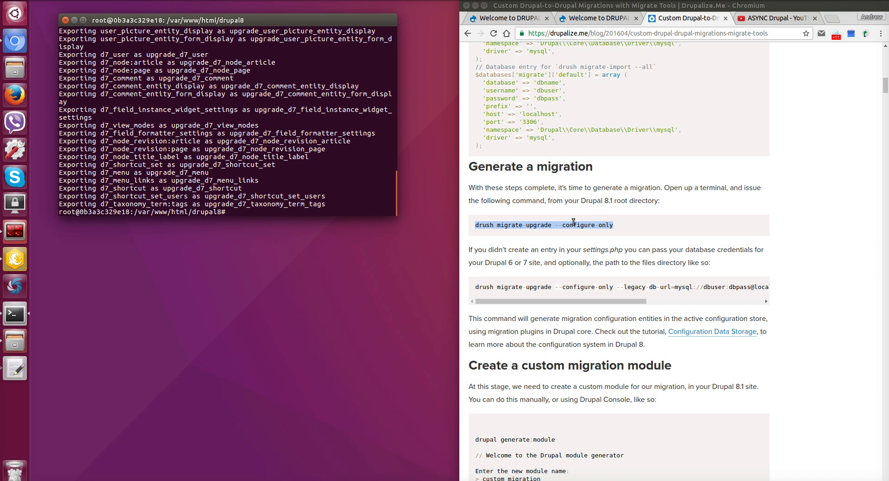
Run the article's drush config-export command with the destination changed to tmp/.
scroll(573, 223, "down", 1)
scroll(573, 223, "down", 20)
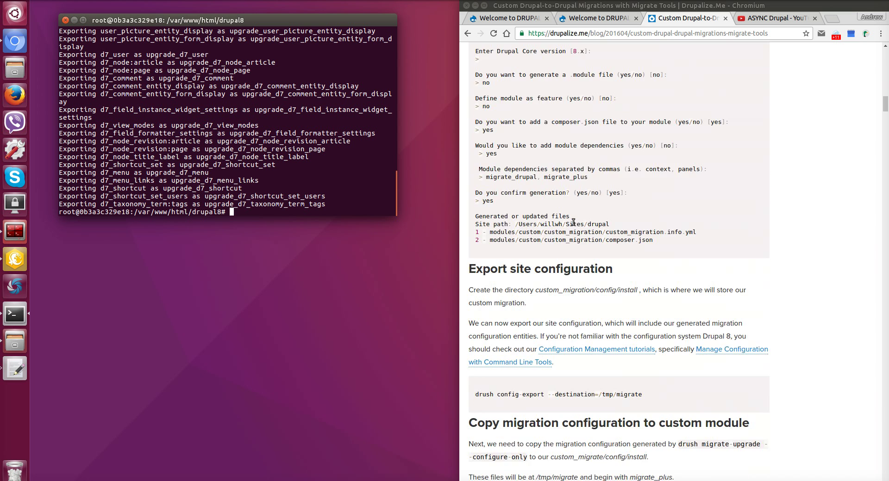
scroll(573, 222, "down", 2)
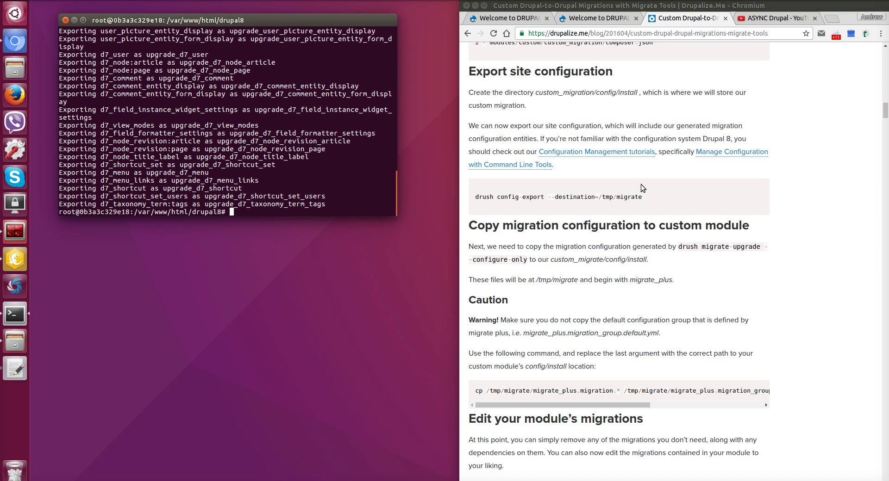
left_click_drag(475, 200, 689, 197)
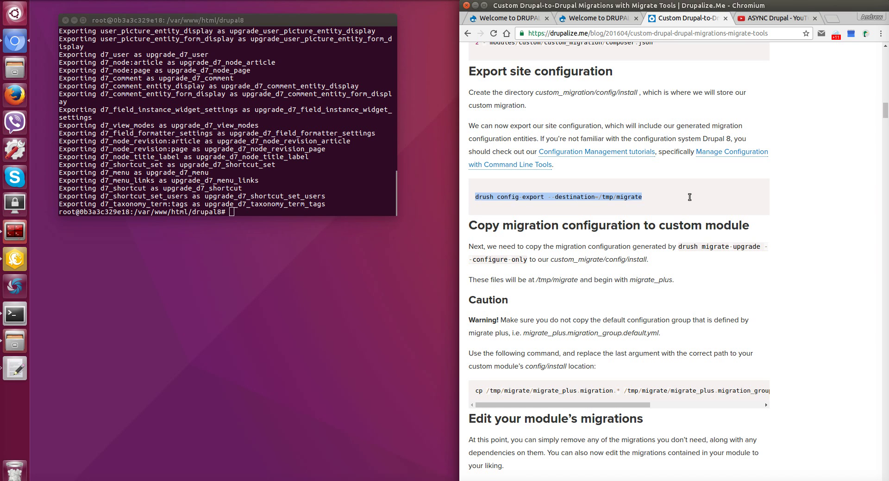
right_click(296, 195)
left_click(326, 219)
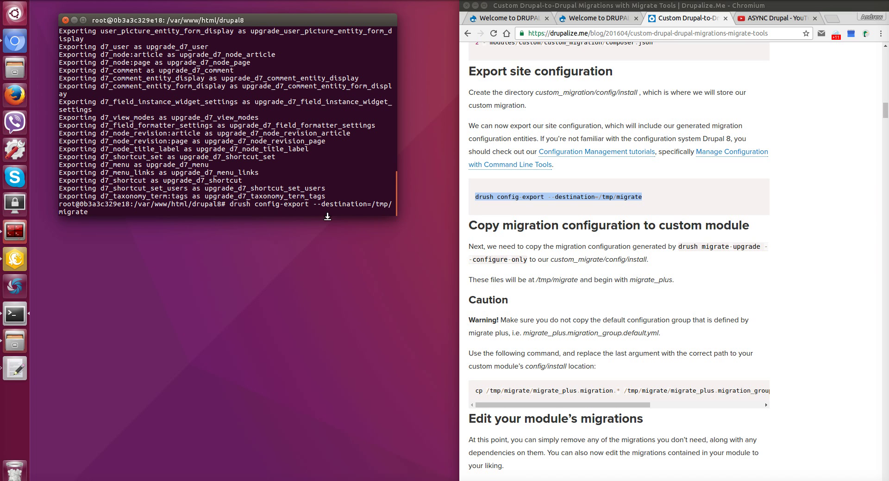
key("BackSpace")
key("BackSpace")
key("BackSpace")
key("BackSpace")
key("BackSpace")
key("BackSpace")
key("BackSpace")
key("BackSpace")
key("BackSpace")
key("BackSpace")
key("BackSpace")
key("BackSpace")
type("tmp/")
key("Return")
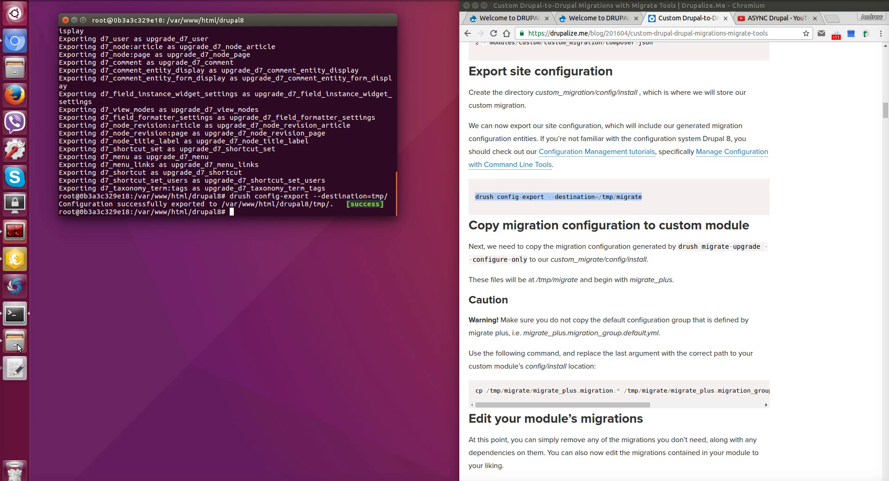
Copy migrate_plus.migration.upgrade_d7_user.yml and migrate_plus.migration_group.migrate_drupal_7.yml from the tmp folder.
key("alt+Tab")
double_click(149, 126)
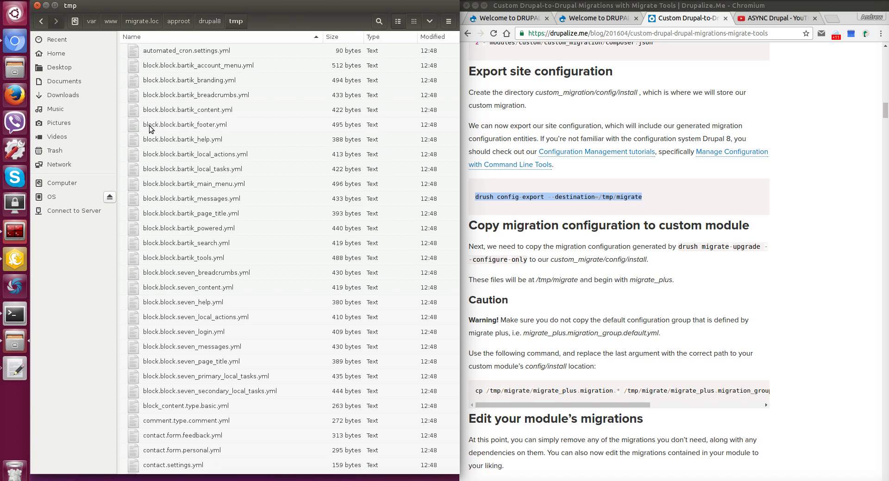
scroll(169, 140, "down", 3)
scroll(170, 140, "down", 9)
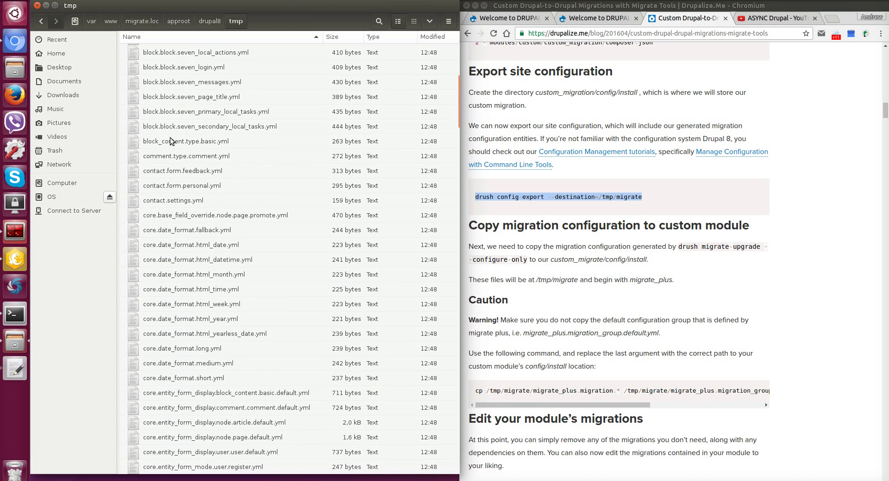
scroll(176, 146, "down", 8)
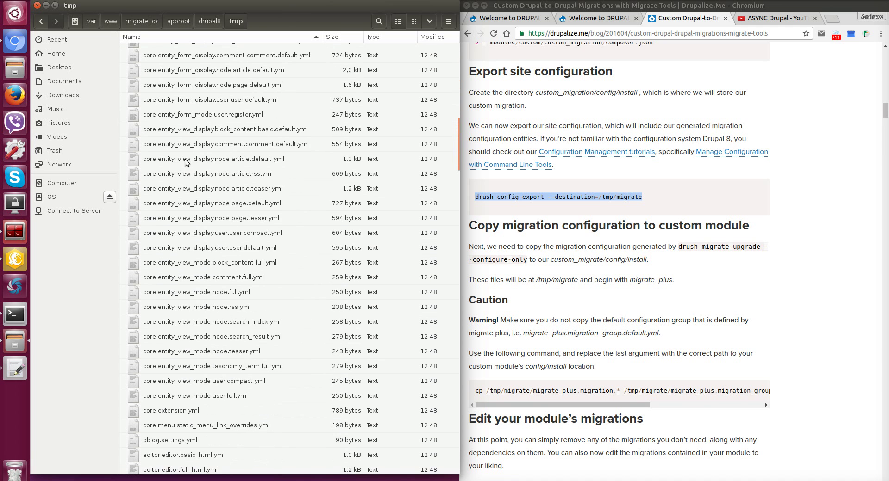
scroll(186, 159, "up", 16)
scroll(187, 160, "down", 20)
scroll(216, 166, "down", 6)
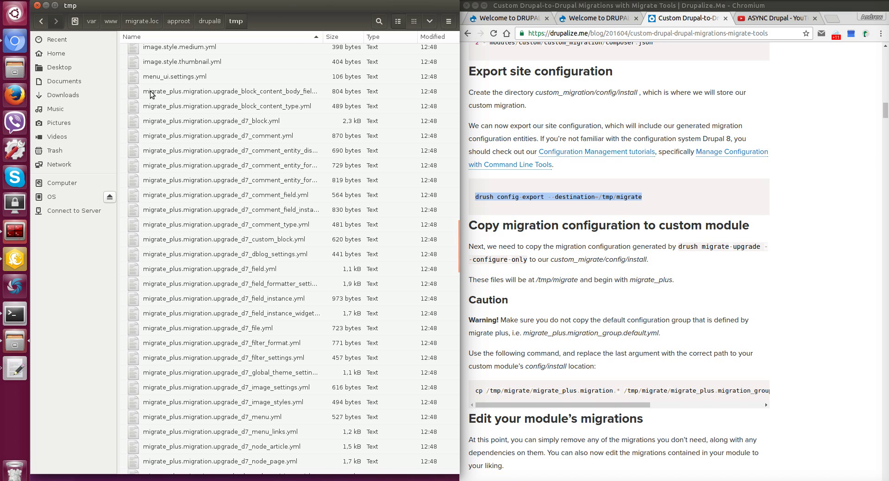
scroll(154, 96, "down", 2)
scroll(155, 95, "down", 3)
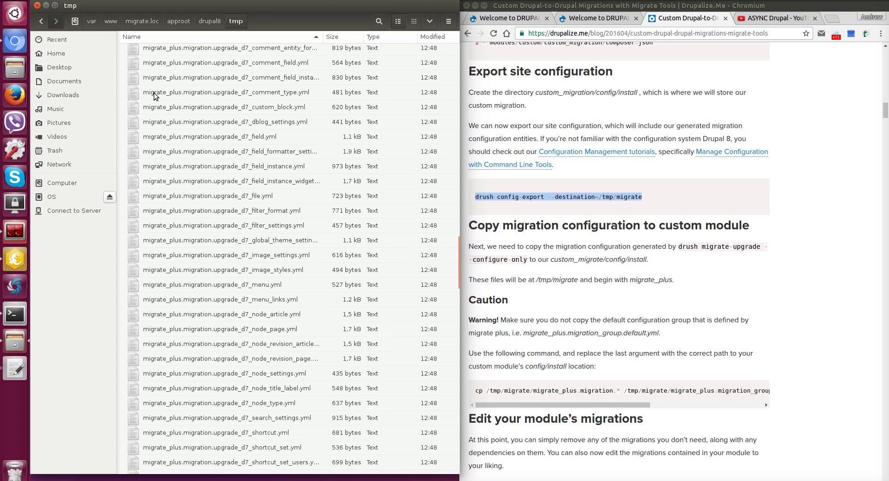
scroll(155, 98, "down", 7)
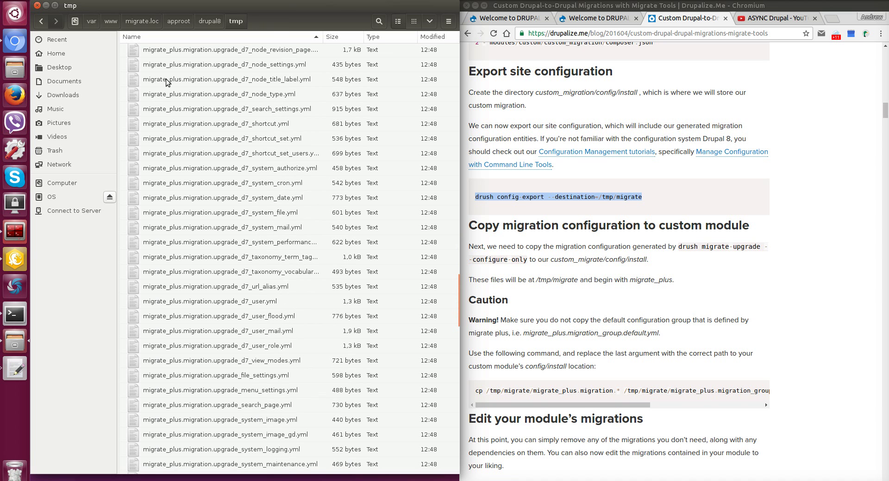
scroll(352, 216, "down", 2)
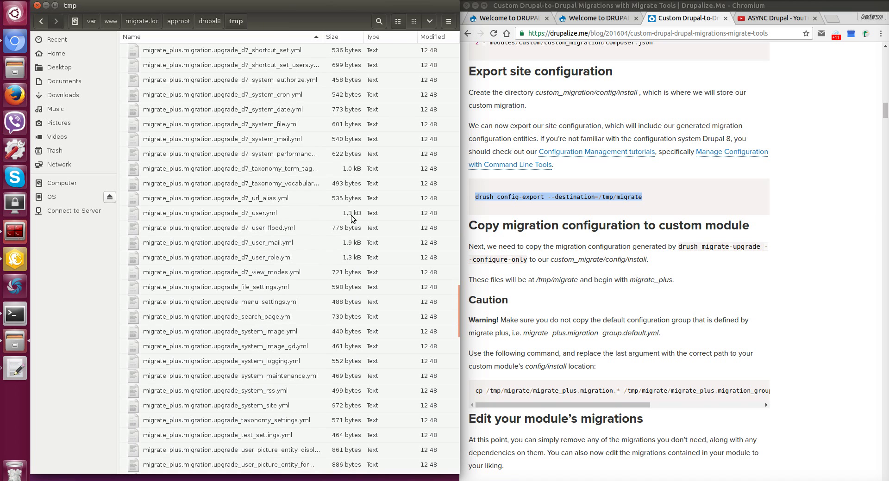
scroll(351, 215, "up", 3)
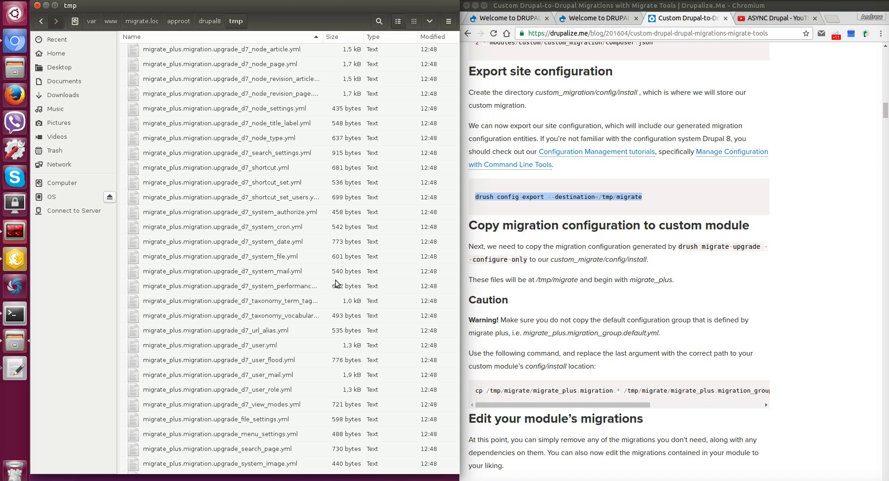
scroll(336, 283, "down", 3)
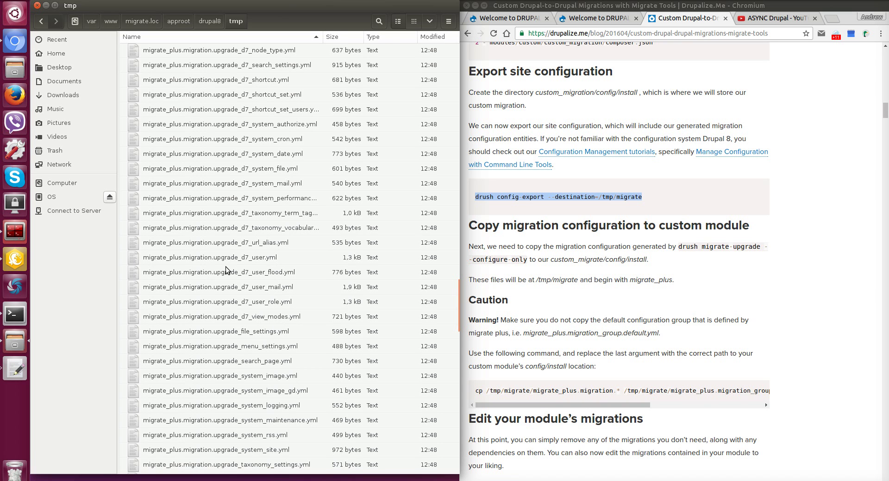
left_click(247, 260)
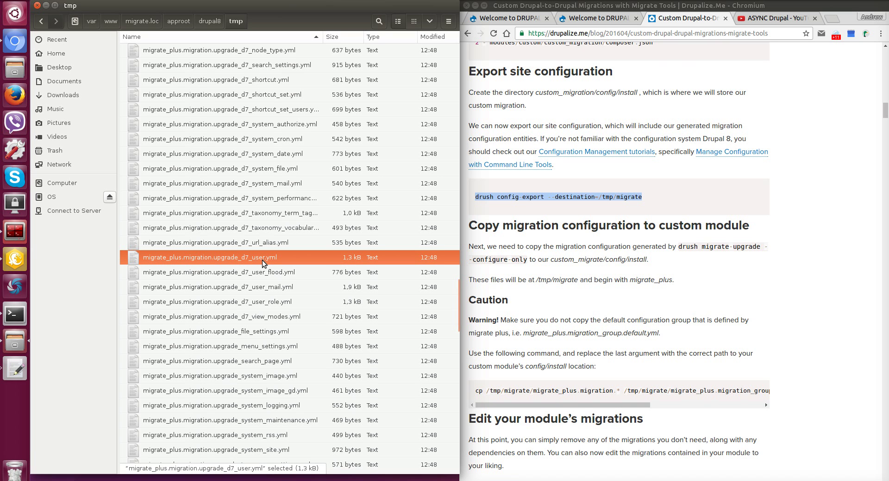
scroll(263, 264, "down", 4)
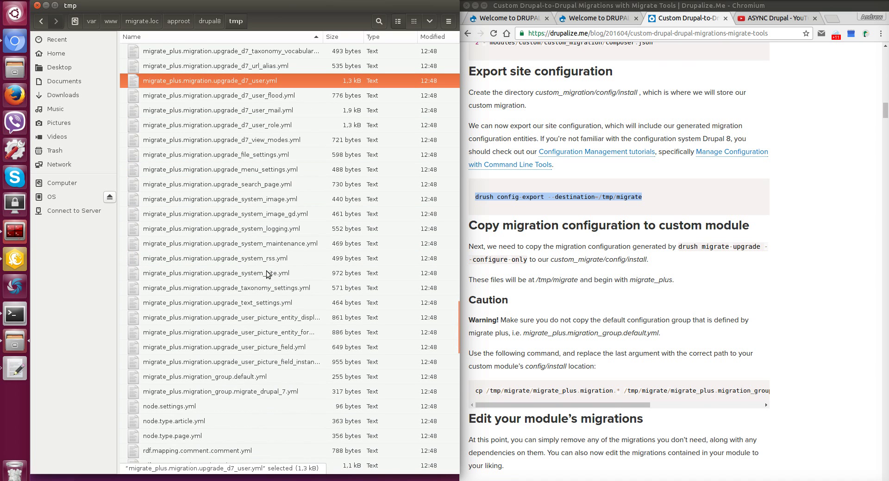
left_click(225, 393, "ctrl")
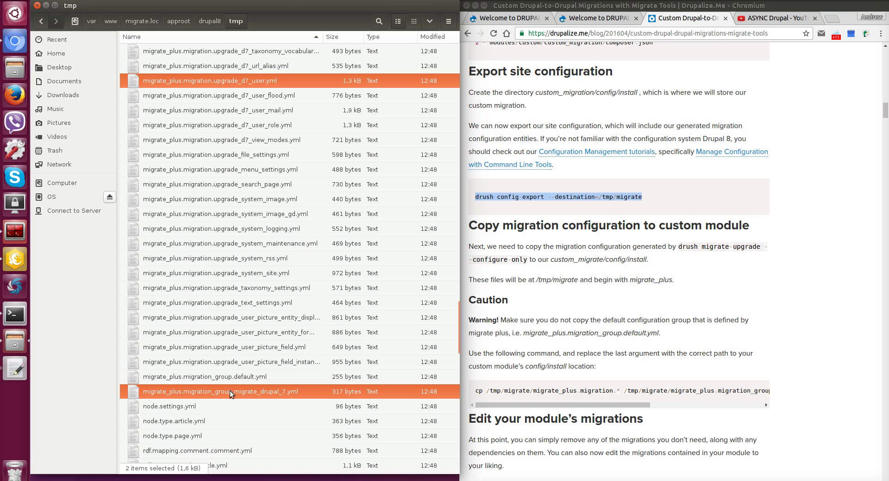
right_click(230, 390)
left_click(275, 292)
Go to drupal8/sites/default/config and check that both migration YAML files are there.
left_click(207, 20)
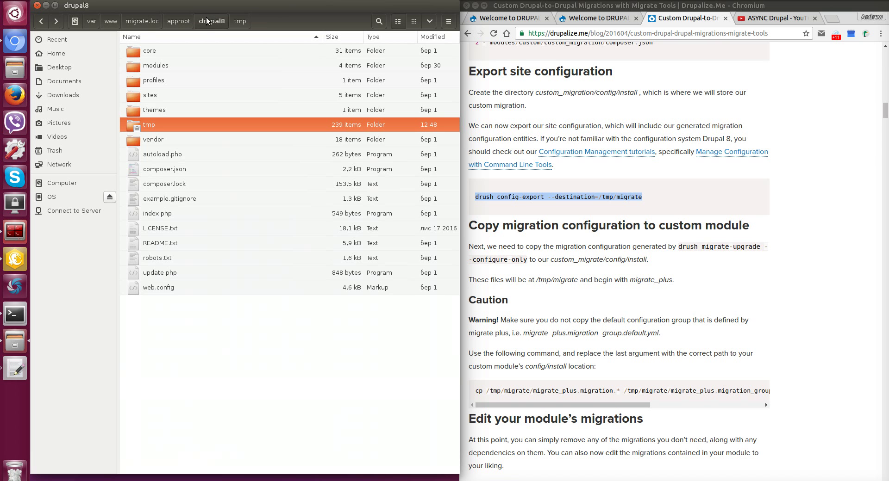
double_click(158, 95)
double_click(165, 51)
double_click(161, 51)
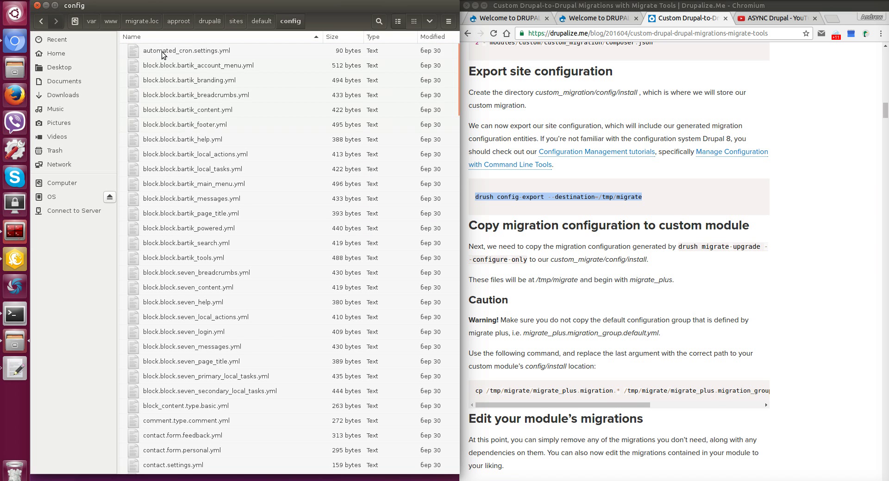
scroll(162, 54, "down", 15)
left_click(163, 52)
scroll(204, 155, "up", 3)
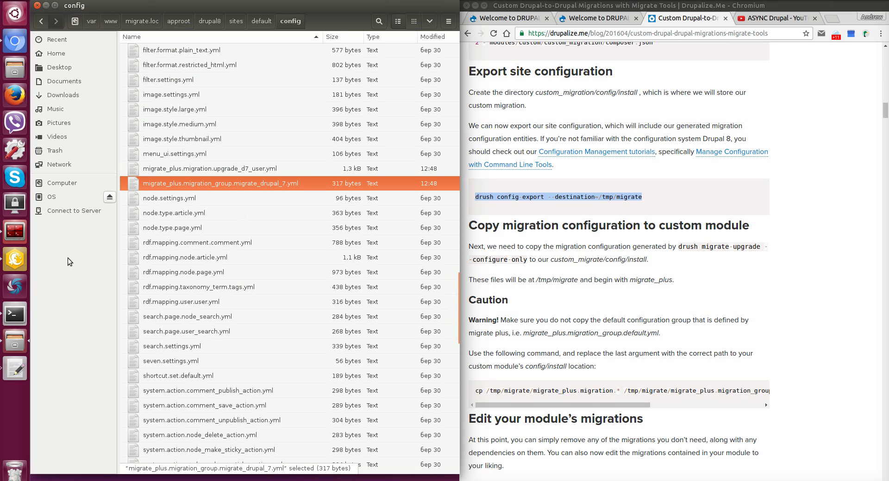
Run 'drush config-import staging' and confirm the listed changes with y.
left_click(14, 315)
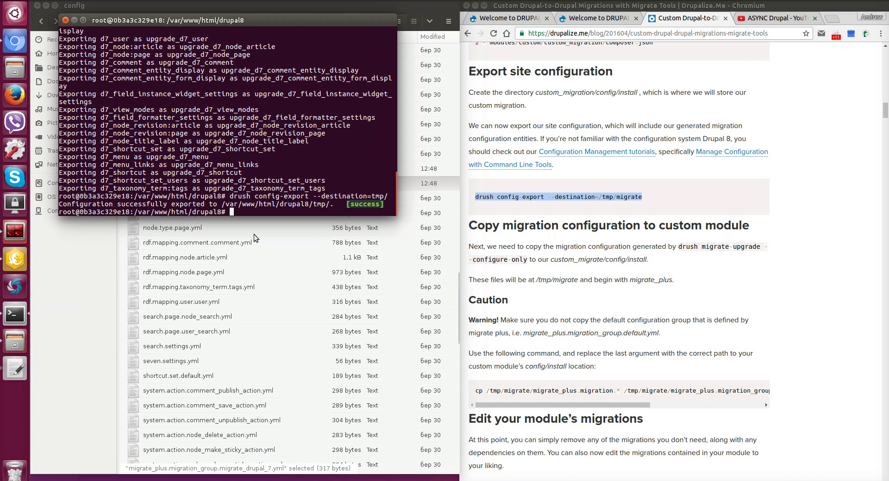
type("drush config")
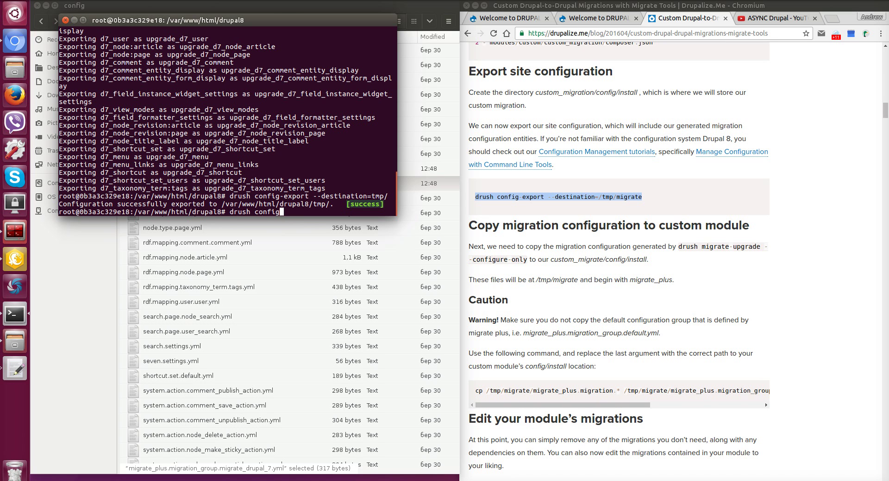
type("-import staging")
key("Return")
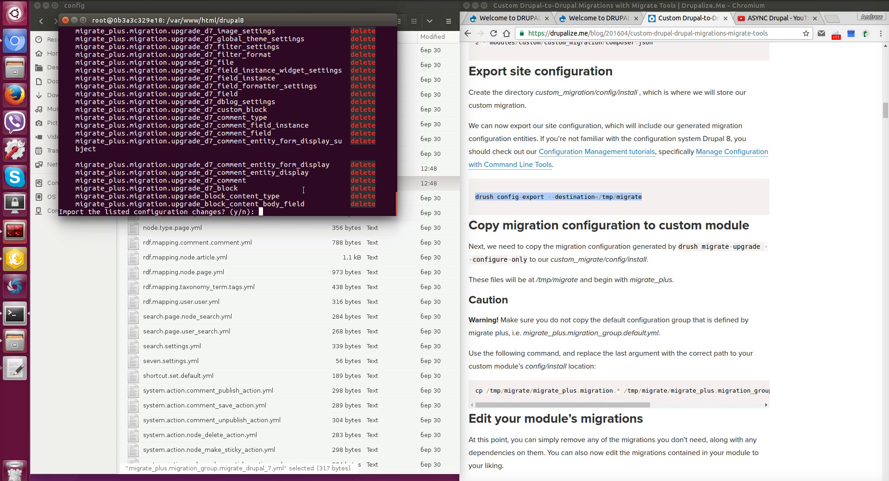
type("y")
key("Return")
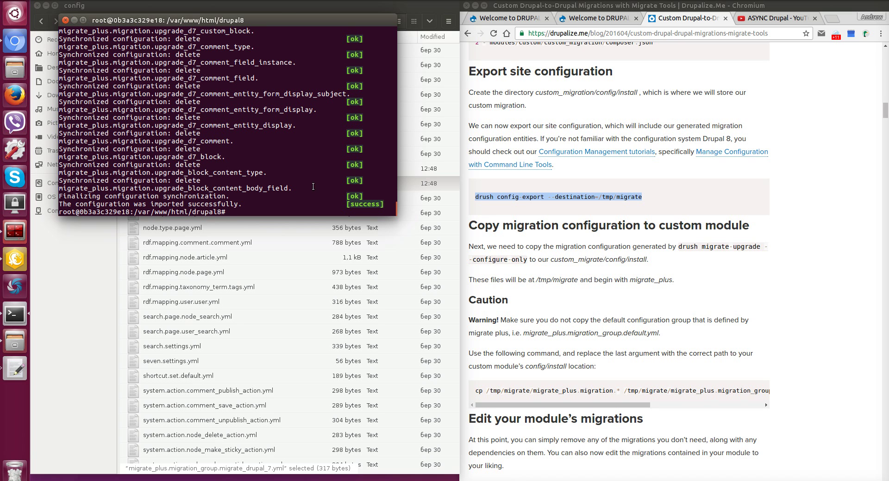
Open migrate_plus.migration_group.migrate_drupal_7.yml from sites/default/config in Komodo Edit.
left_click(15, 260)
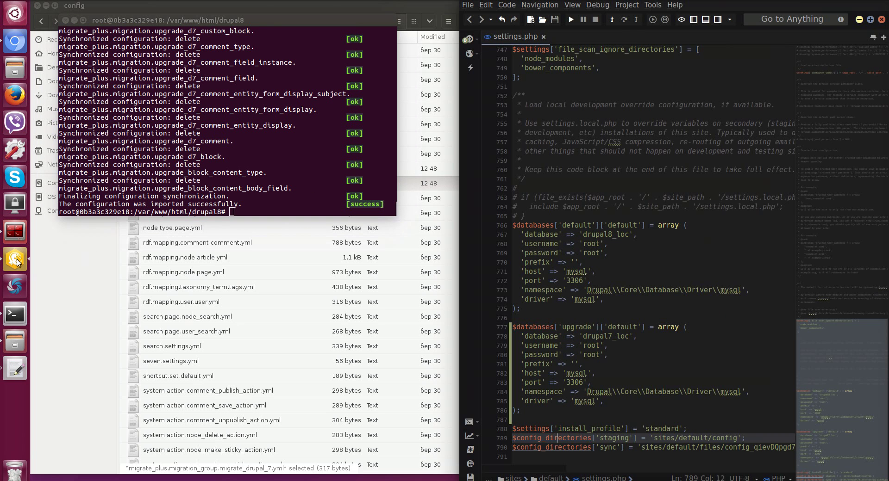
left_click(542, 20)
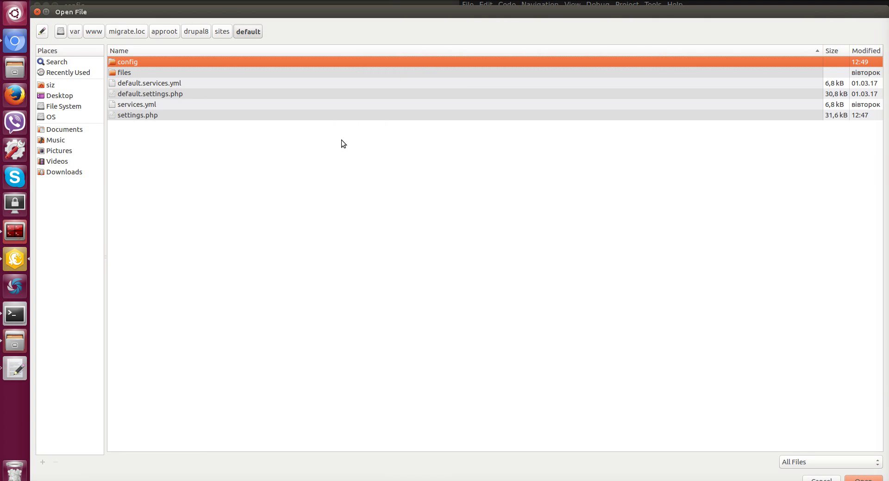
double_click(143, 63)
scroll(294, 192, "down", 15)
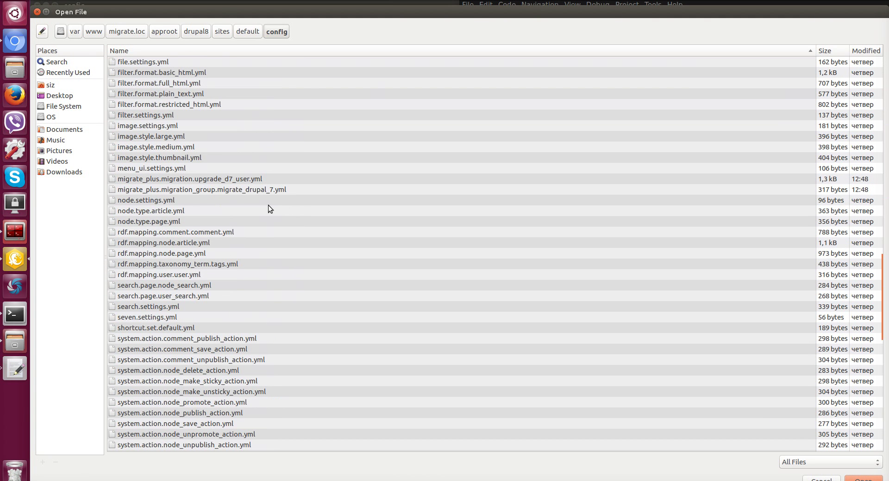
left_click(247, 189)
left_click(881, 479)
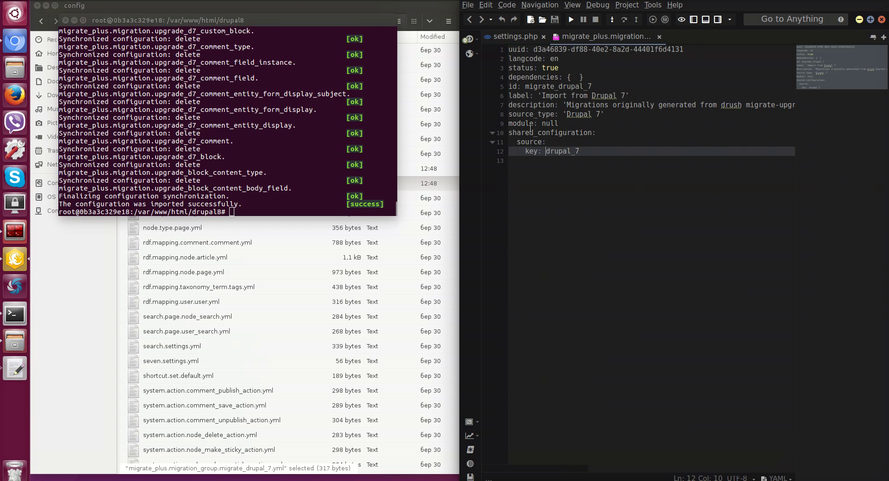
Select the drupal_7 value on the group's source key line.
left_click(574, 105)
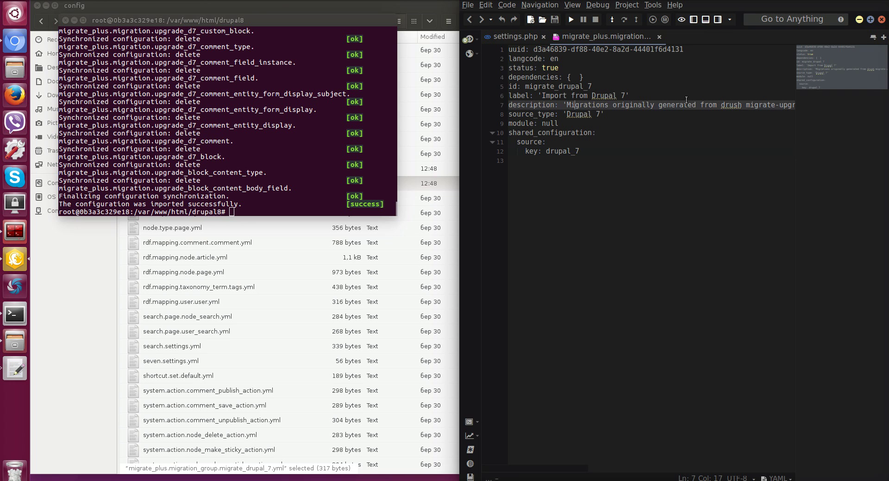
left_click(531, 153)
left_click_drag(557, 153, 587, 153)
left_click(588, 154)
key("shift+Left")
key("shift+Left")
key("shift+Left")
key("shift+Left")
key("shift+Left")
key("shift+Left")
key("shift+Left")
key("shift+Left")
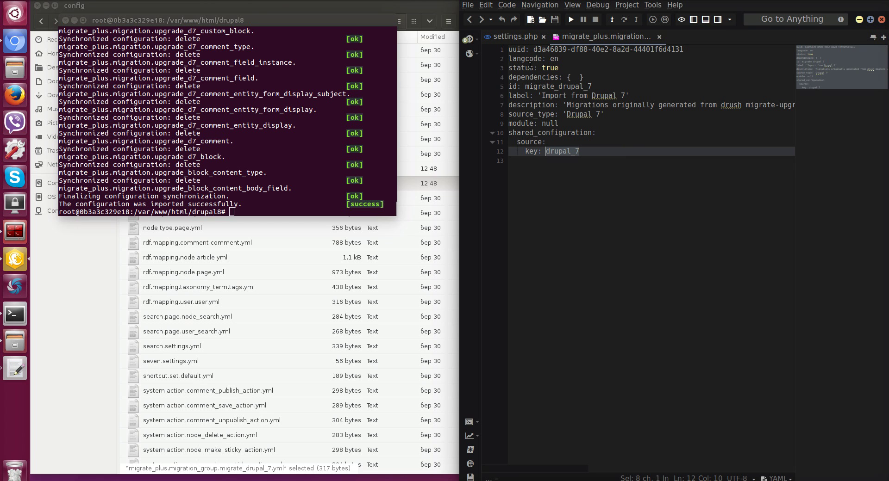
Paste a copy of the upgrade connection block, rename its key to drupal_7, and save settings.php.
left_click(516, 37)
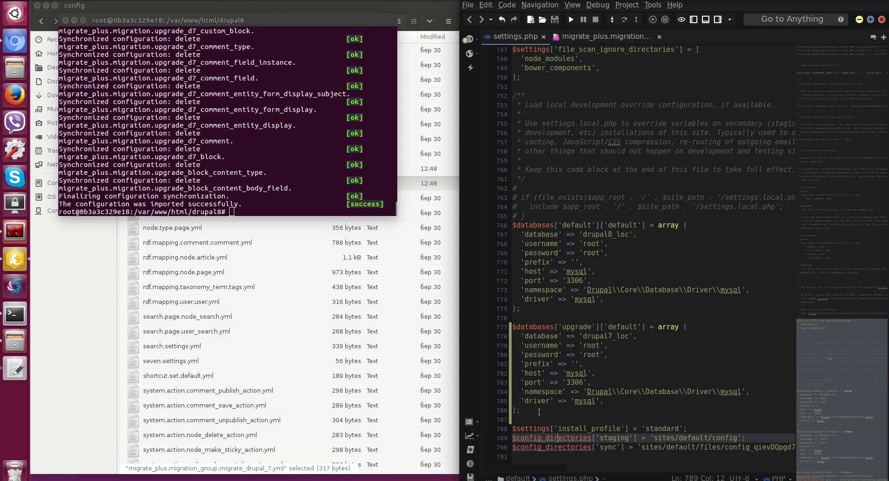
left_click_drag(534, 412, 482, 331)
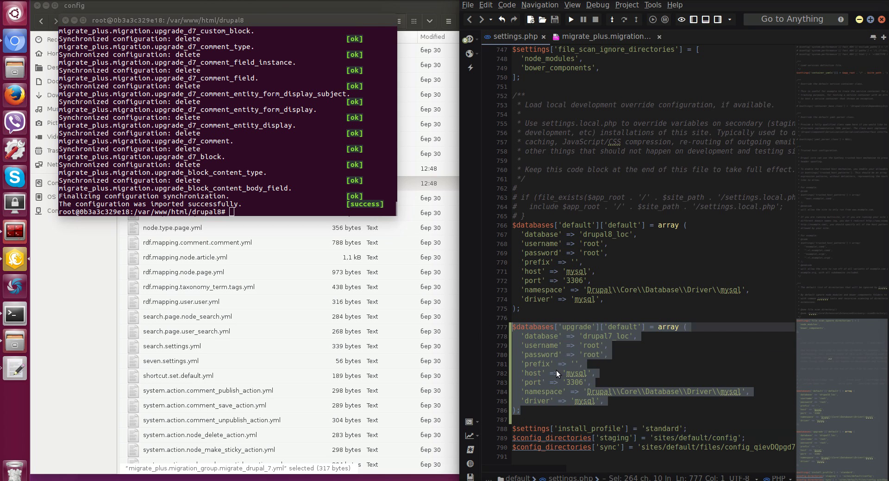
left_click(532, 419)
scroll(533, 420, "down", 1)
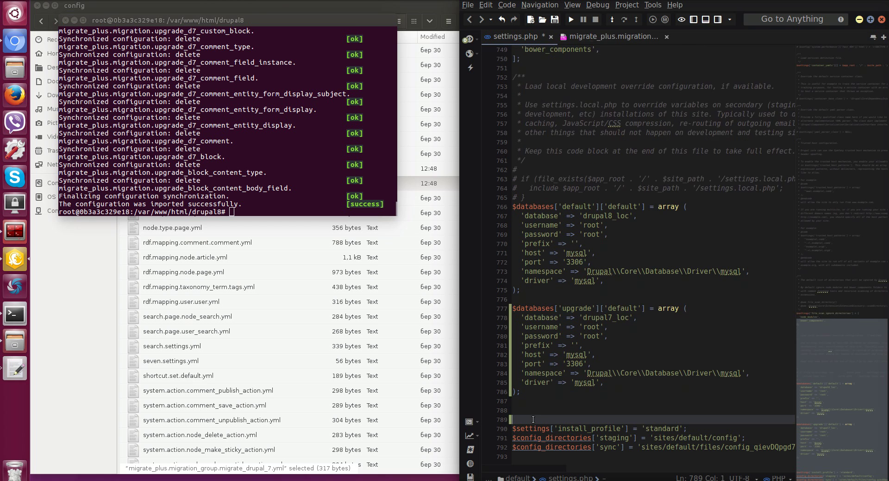
key("Return")
key("ctrl+v")
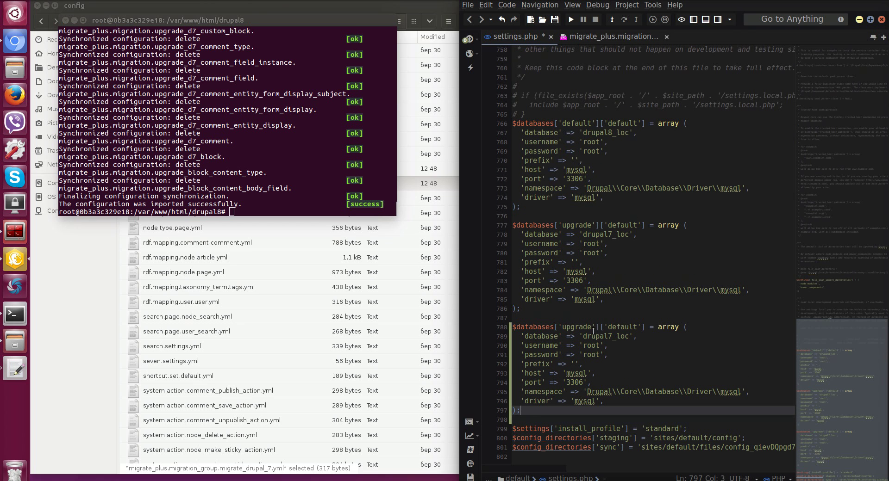
double_click(576, 327)
type("drupal_7")
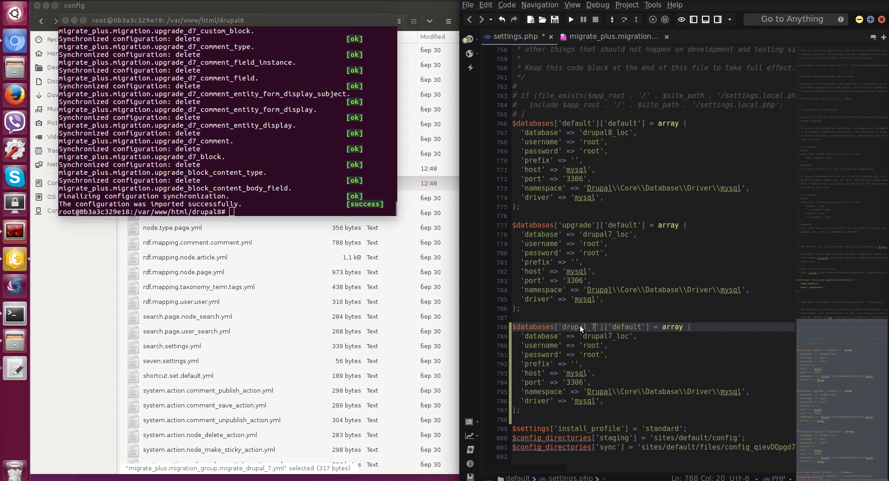
key("ctrl+s")
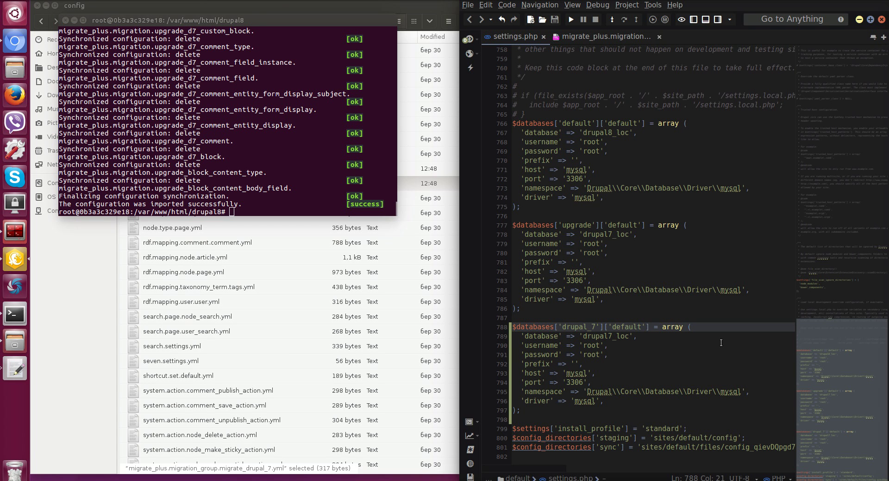
Open the migrate_plus.migration.upgrade_d7_user.yml migration file.
left_click(592, 41)
left_click(542, 20)
scroll(374, 250, "down", 10)
scroll(373, 257, "down", 12)
scroll(373, 260, "up", 10)
scroll(352, 257, "up", 3)
double_click(218, 167)
Replace the required migration_dependencies list with { } and save the file.
left_click(688, 179)
scroll(688, 179, "up", 5)
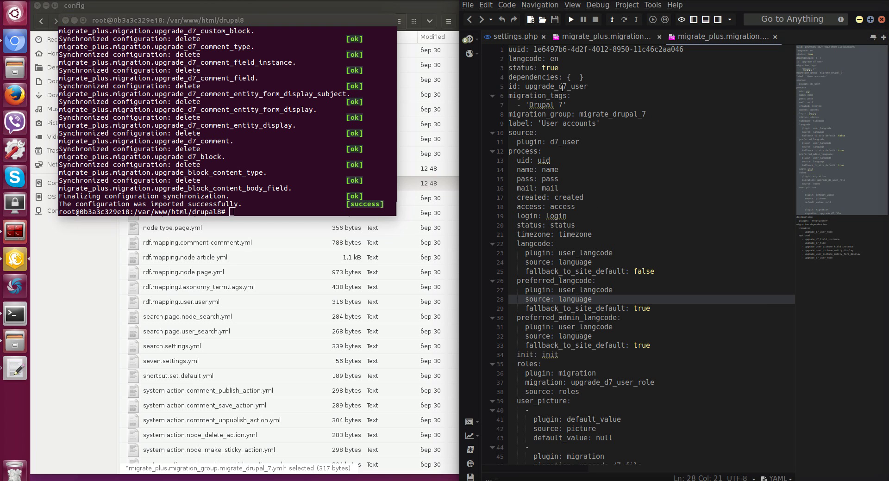
left_click_drag(516, 160, 550, 160)
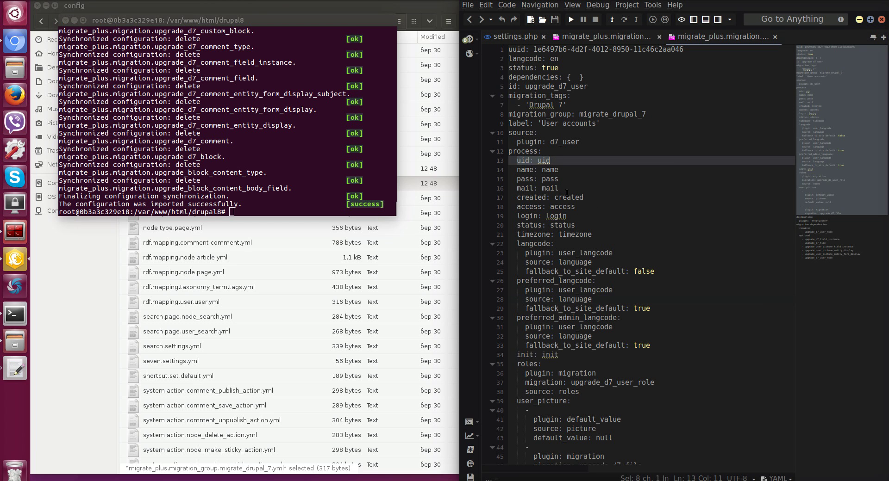
scroll(539, 262, "down", 5)
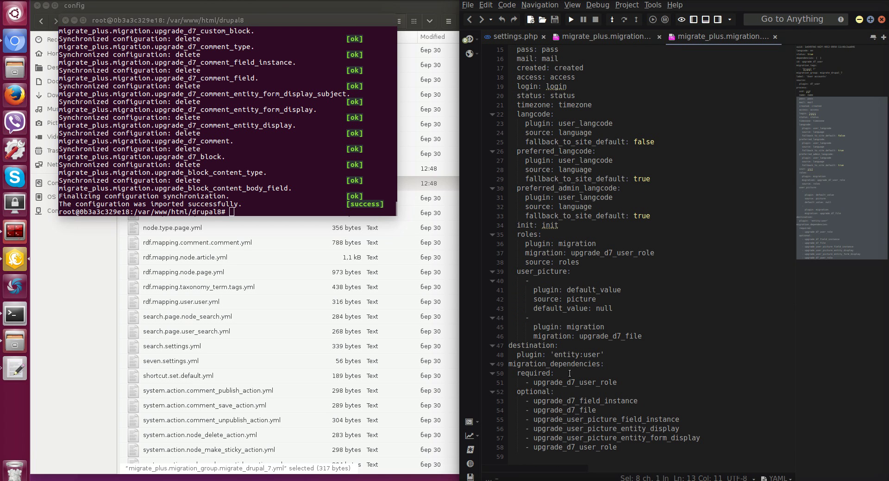
left_click_drag(550, 364, 628, 366)
left_click(628, 365)
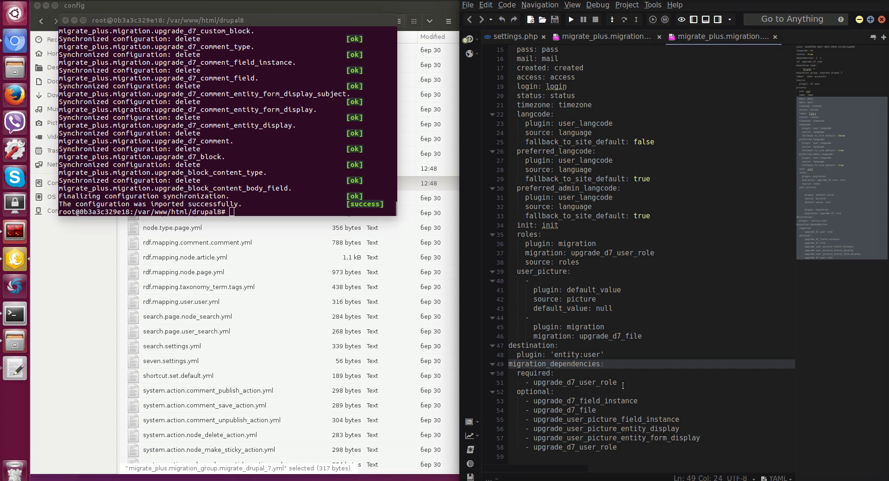
left_click_drag(620, 383, 594, 377)
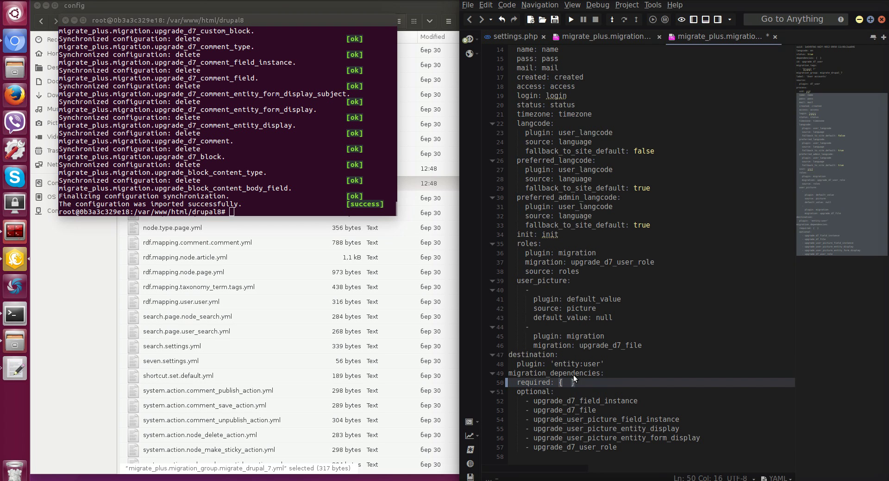
key("ctrl+s")
Rerun 'drush config-import staging' and confirm importing the changed upgrade_d7_user configuration.
left_click(273, 200)
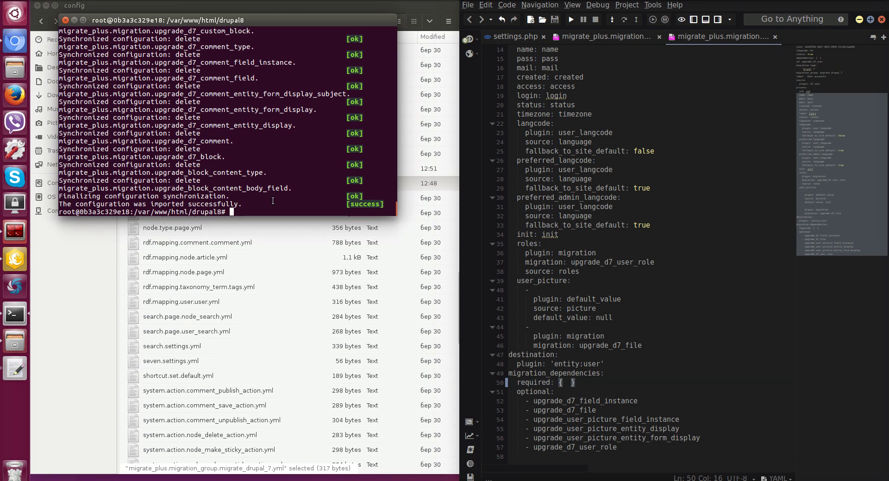
key("Up")
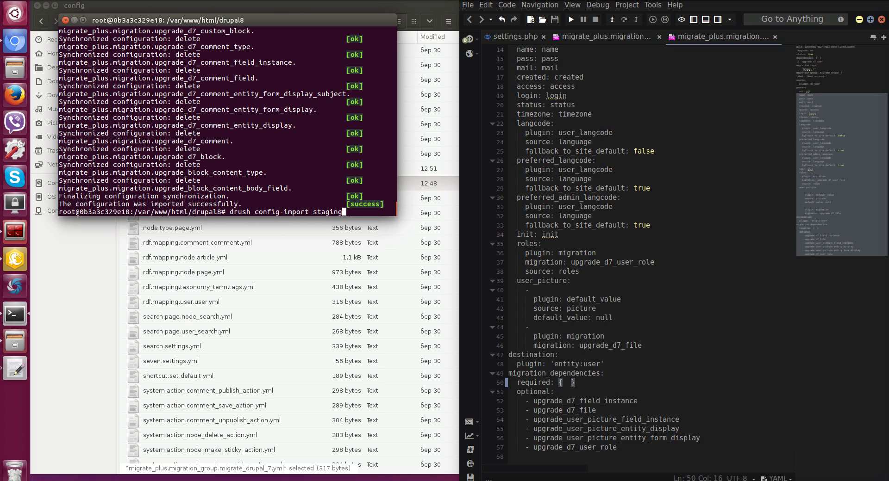
key("Return")
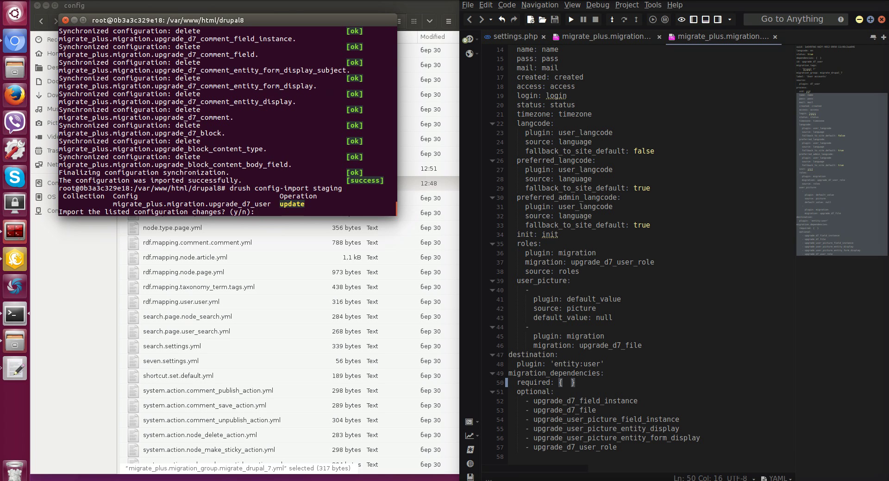
type("y")
key("Return")
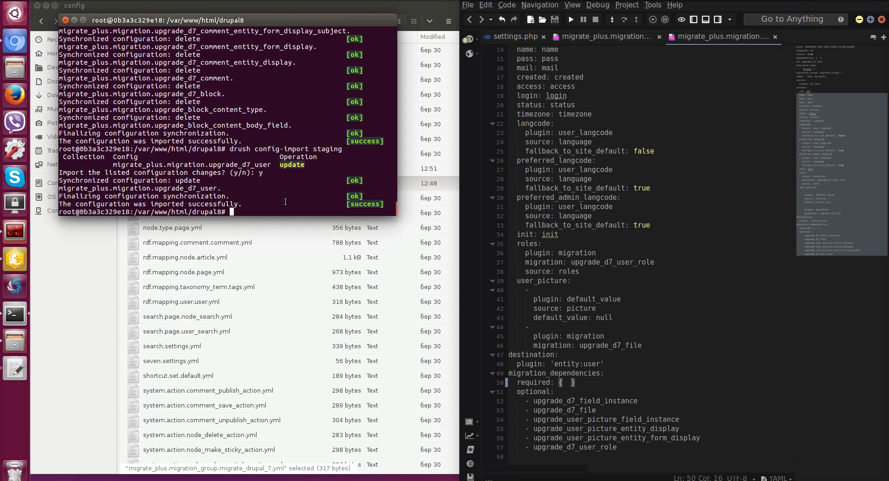
Run 'drush ms' to check upgrade_d7_user shows 1 unprocessed item.
type("drush ms")
key("Return")
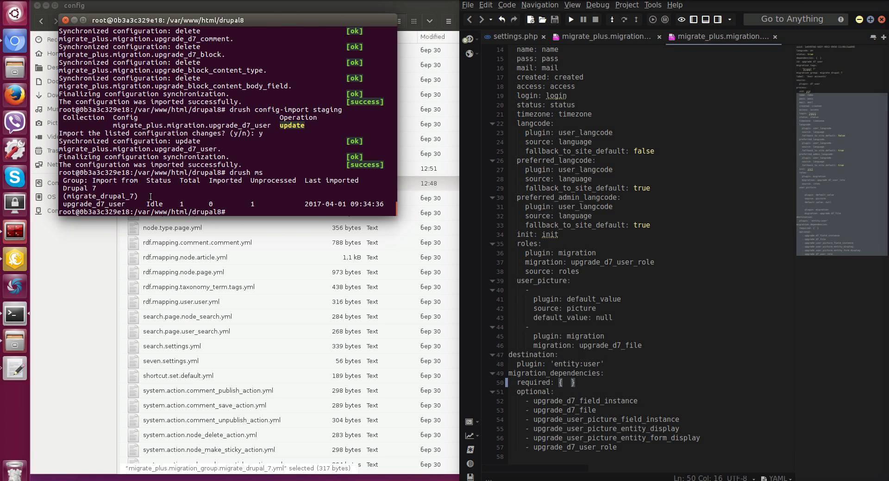
left_click_drag(75, 204, 114, 205)
Open the Add user form from the Drupal 7 People page.
double_click(181, 204)
left_click(269, 211)
left_click(19, 42)
left_click(505, 19)
left_click(617, 49)
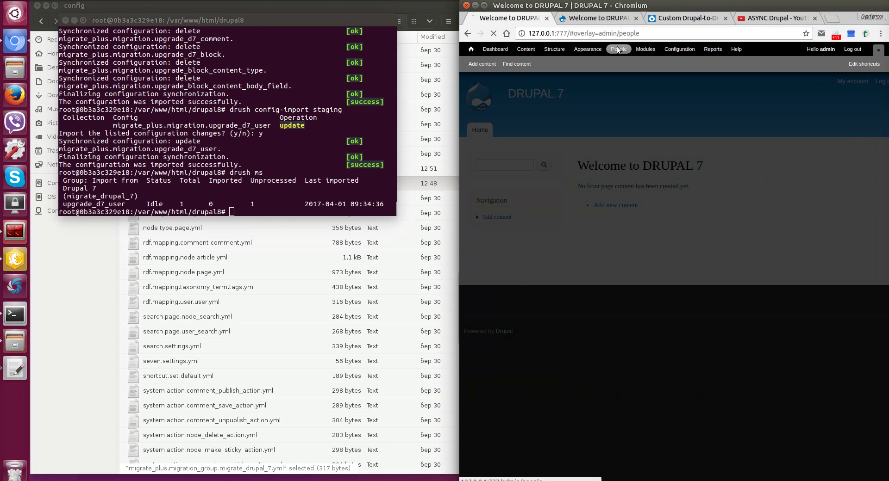
left_click(520, 131)
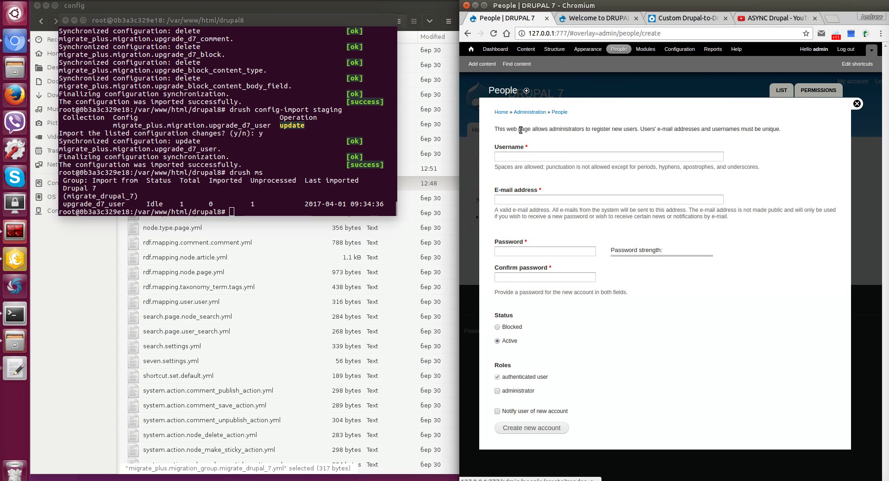
Create the new account with a username, e-mail address and confirmed password, then view the People list.
left_click(510, 156)
type("async drupal")
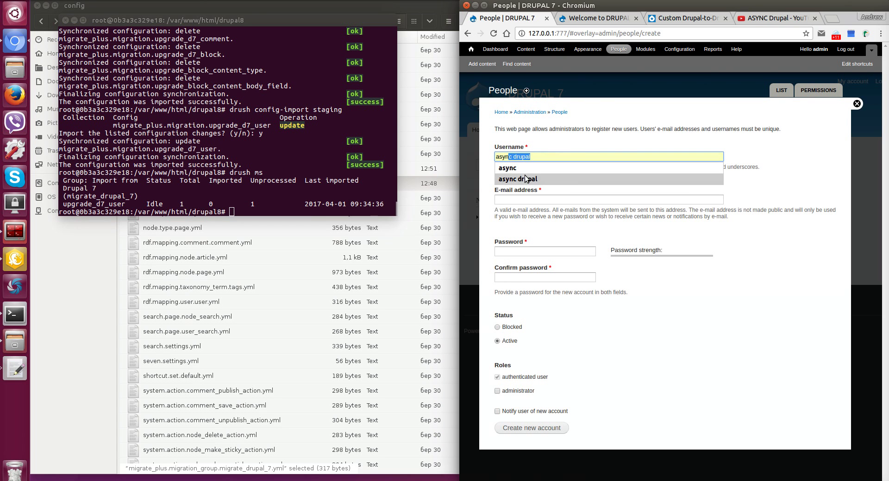
left_click(518, 179)
left_click(518, 198)
type("asy")
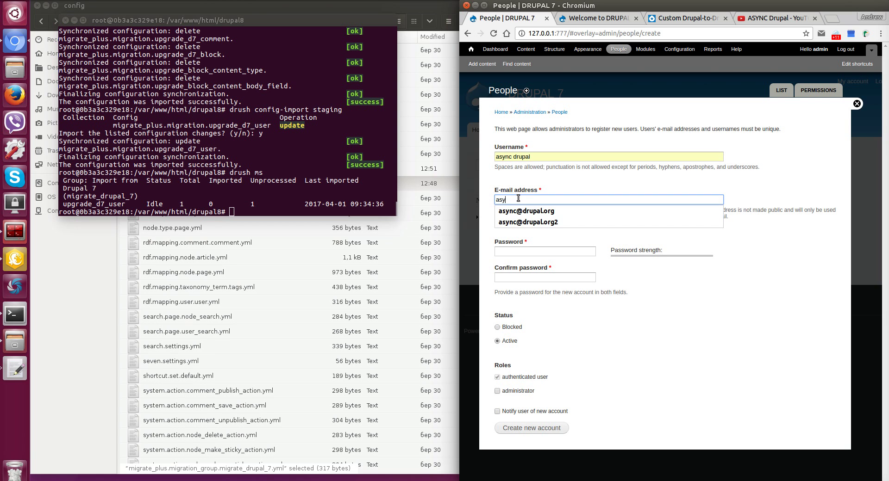
left_click(526, 211)
left_click(514, 253)
type("test")
key("Tab")
type("test")
scroll(525, 274, "down", 1)
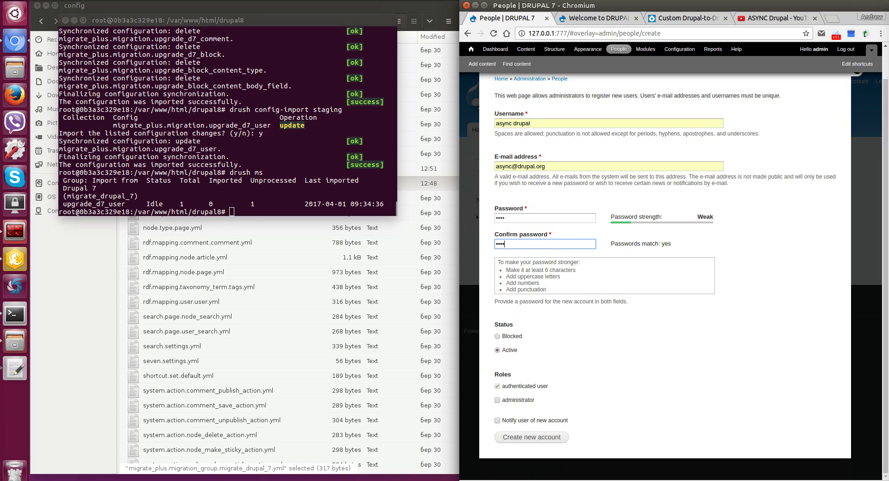
left_click(532, 441)
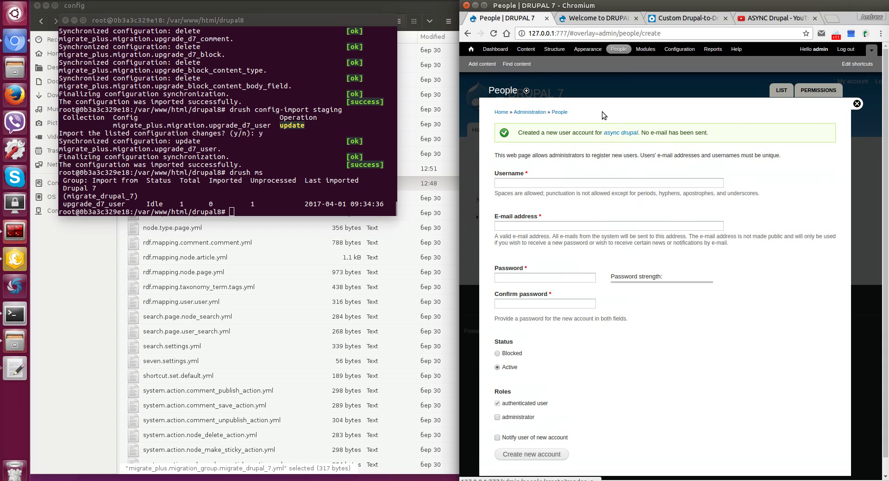
left_click(620, 50)
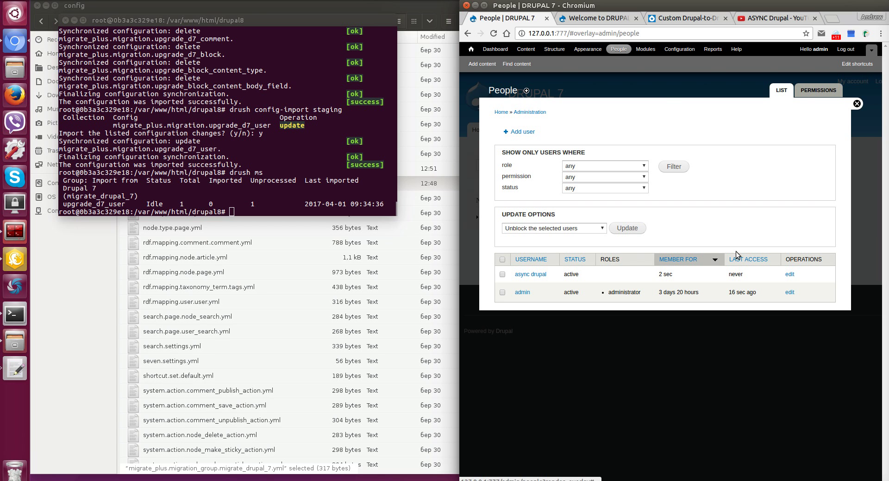
Open the Drupal 8 People page, then enter 'drush mi upgrade_d7_user' in the terminal without running it.
left_click(602, 18)
left_click(490, 163)
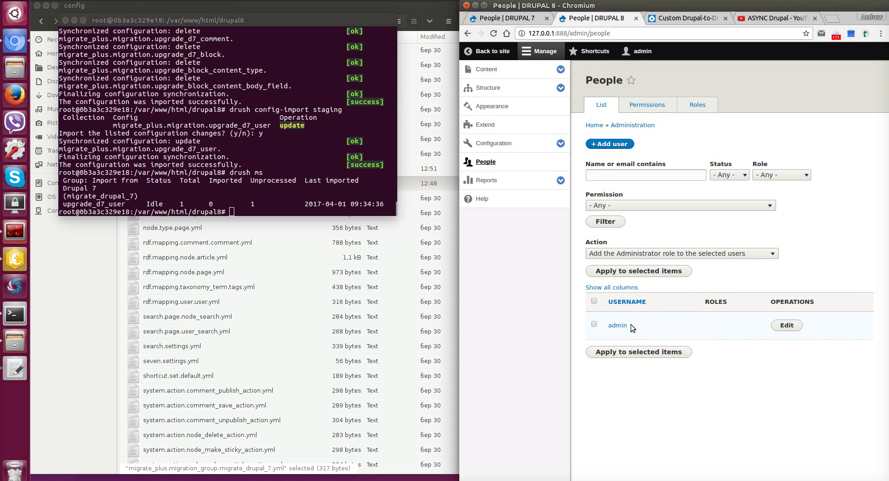
left_click(271, 196)
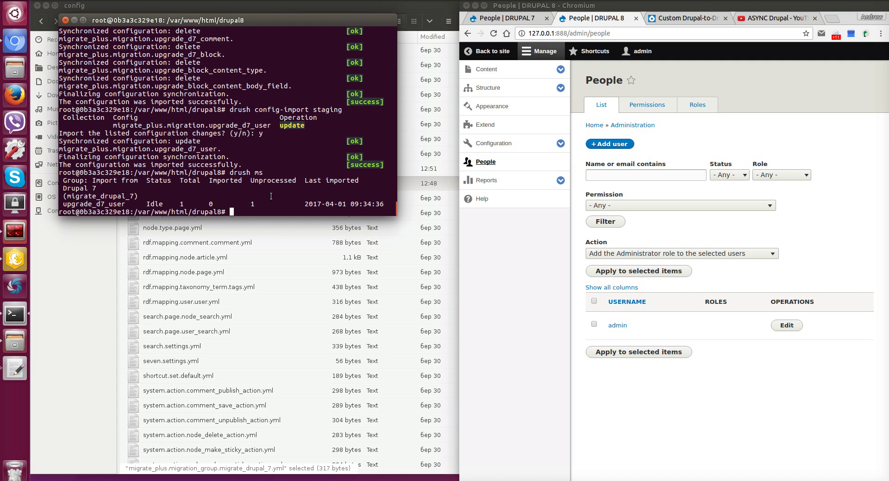
type("drush mi")
double_click(98, 203)
right_click(91, 199)
left_click(115, 223)
right_click(245, 191)
left_click(268, 221)
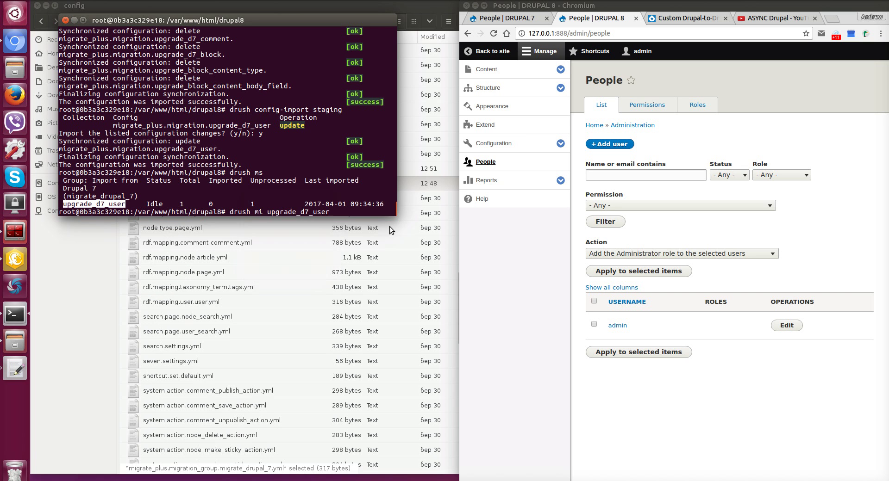
Run 'drush mi upgrade_d7_user', creating 2 users, and reload the Drupal 8 People page.
key("Return")
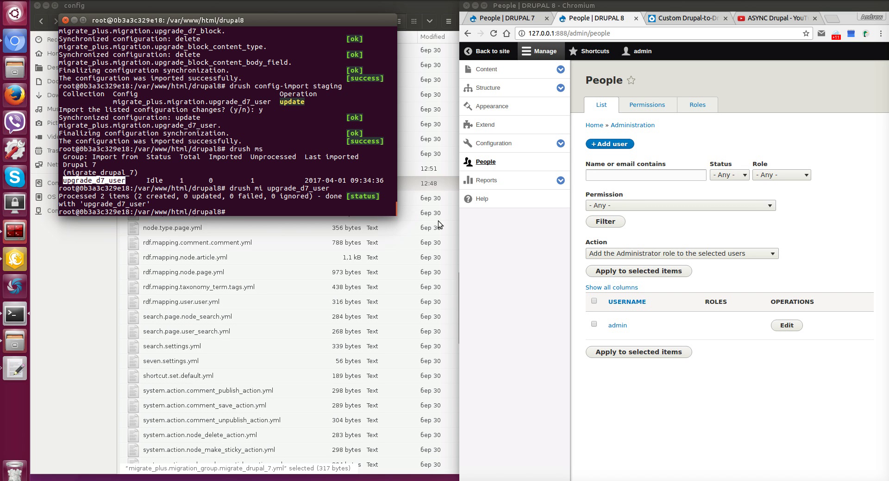
left_click(538, 17)
key("F5")
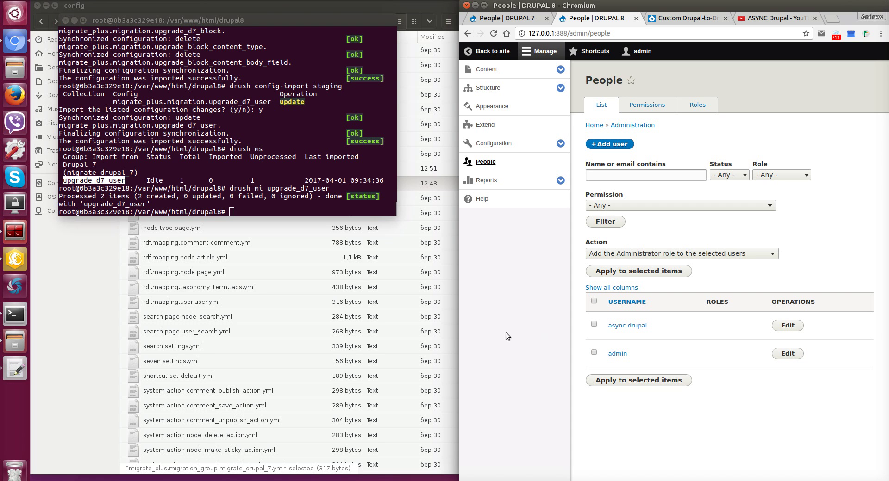
Rerun the import as 'drush mi upgrade_d7_user --update', updating 2 users.
left_click(255, 205)
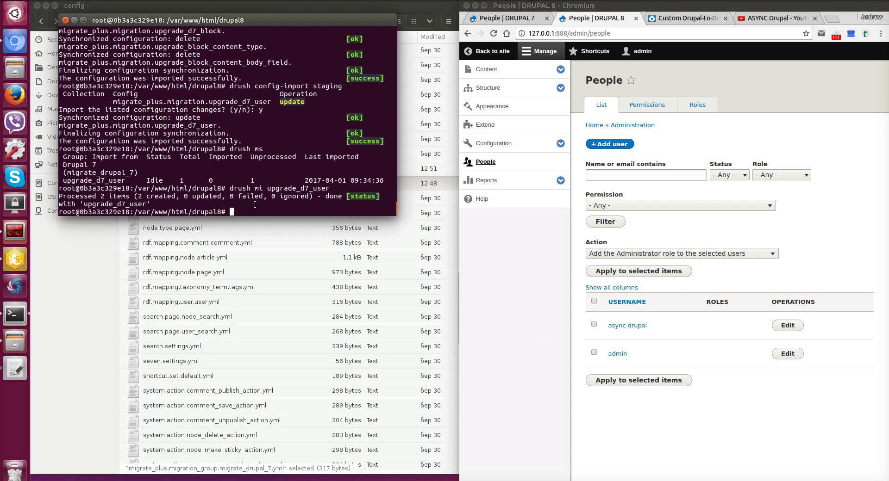
key("Up")
type("--update")
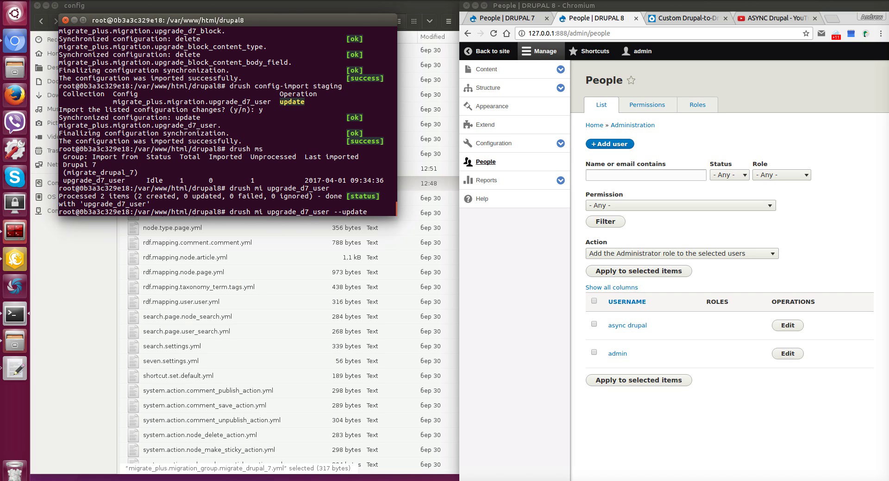
key("Return")
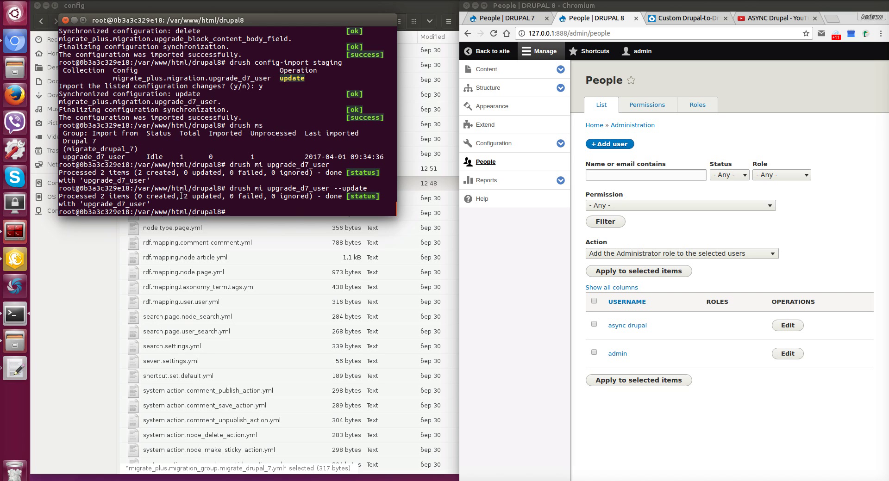
left_click_drag(184, 196, 221, 196)
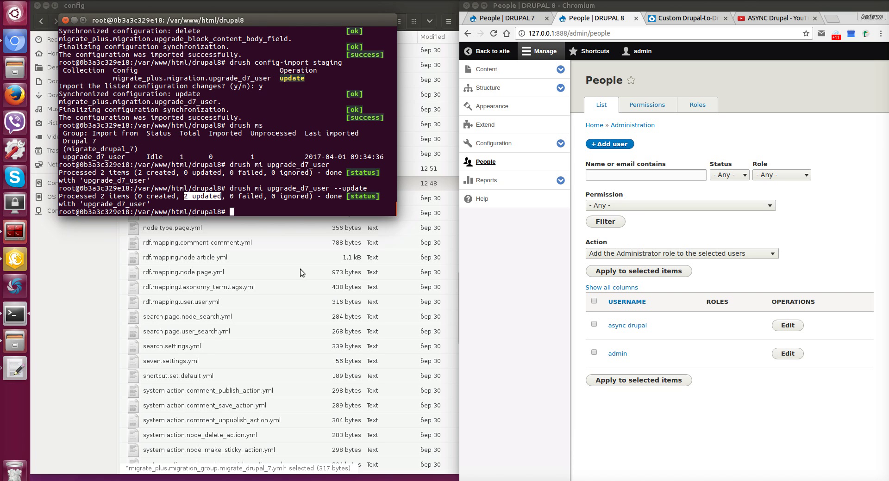